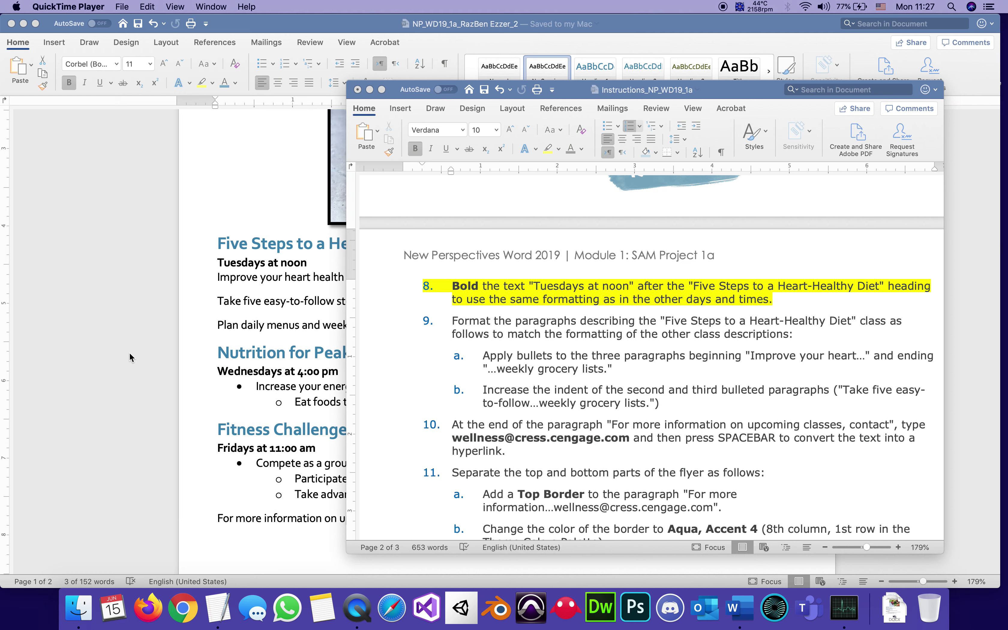
# Apply bullets to the three paragraphs under 'Tuesdays at noon' in the flyer.
pyautogui.click(510, 319)
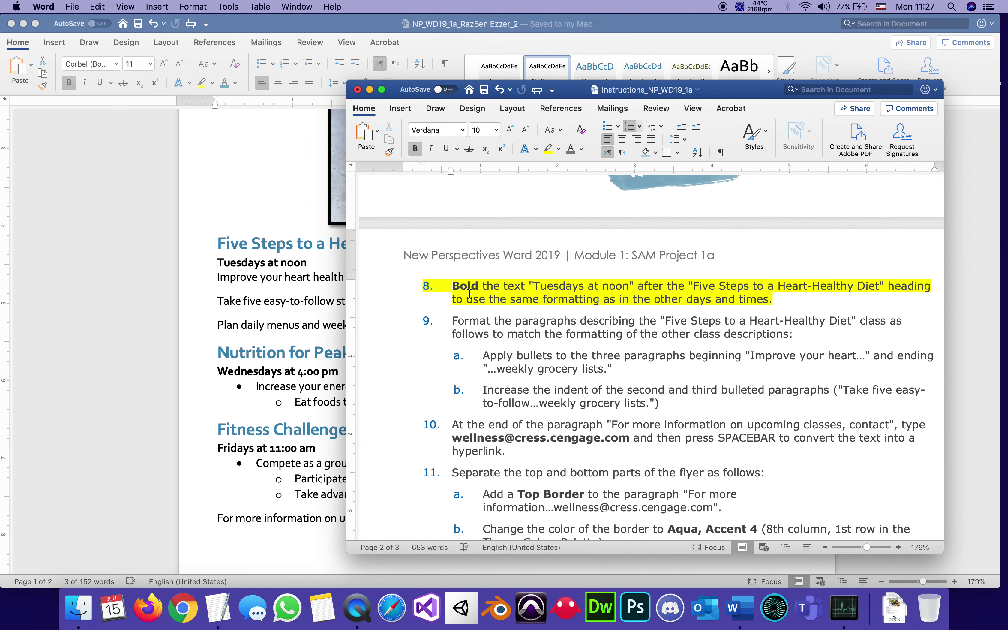
pyautogui.click(450, 291)
pyautogui.click(284, 299)
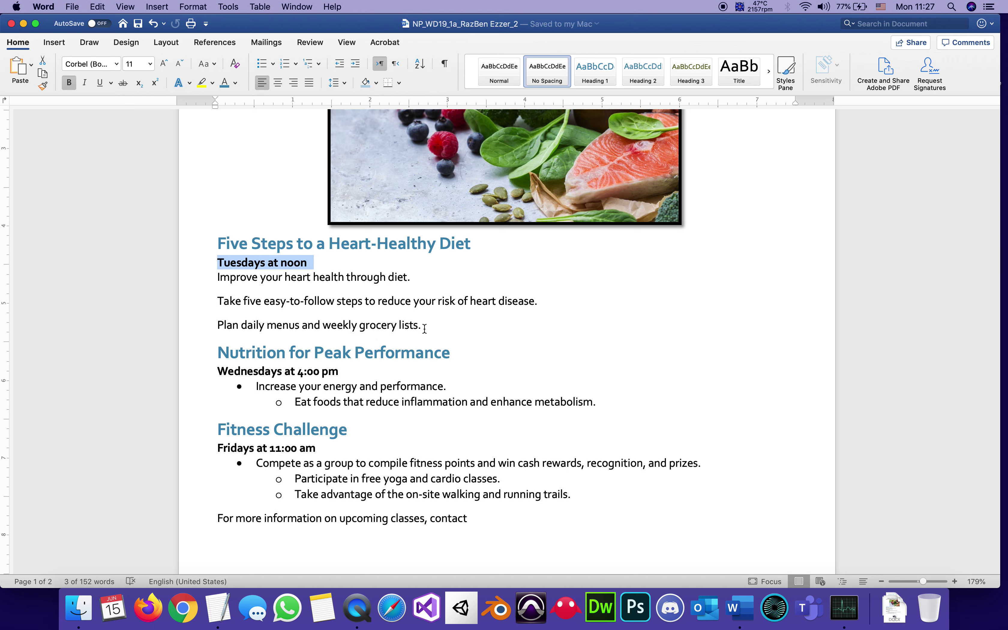
pyautogui.moveTo(422, 321); pyautogui.dragTo(226, 288)
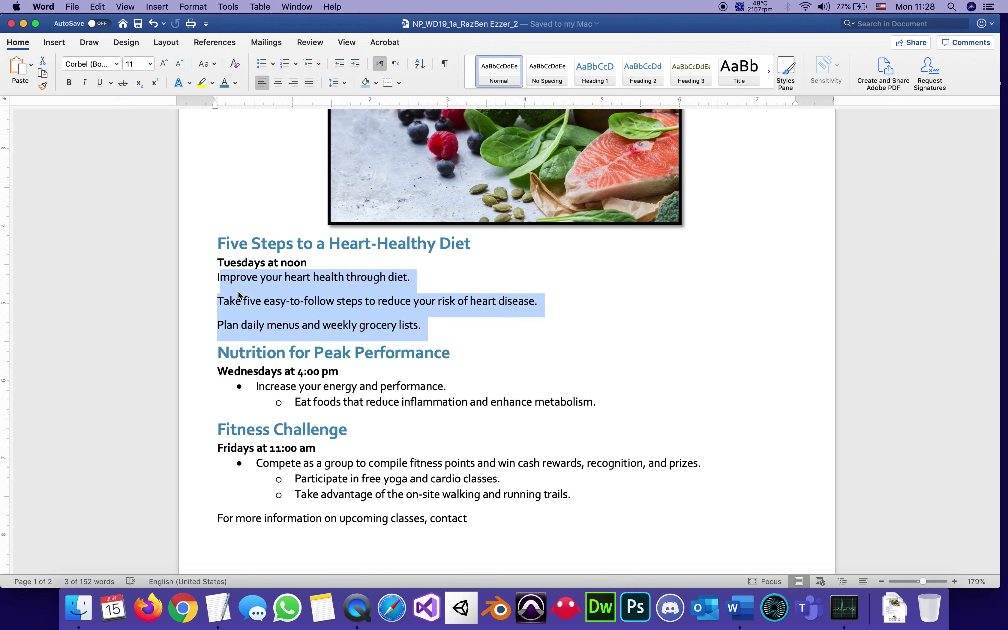
pyautogui.click(445, 323)
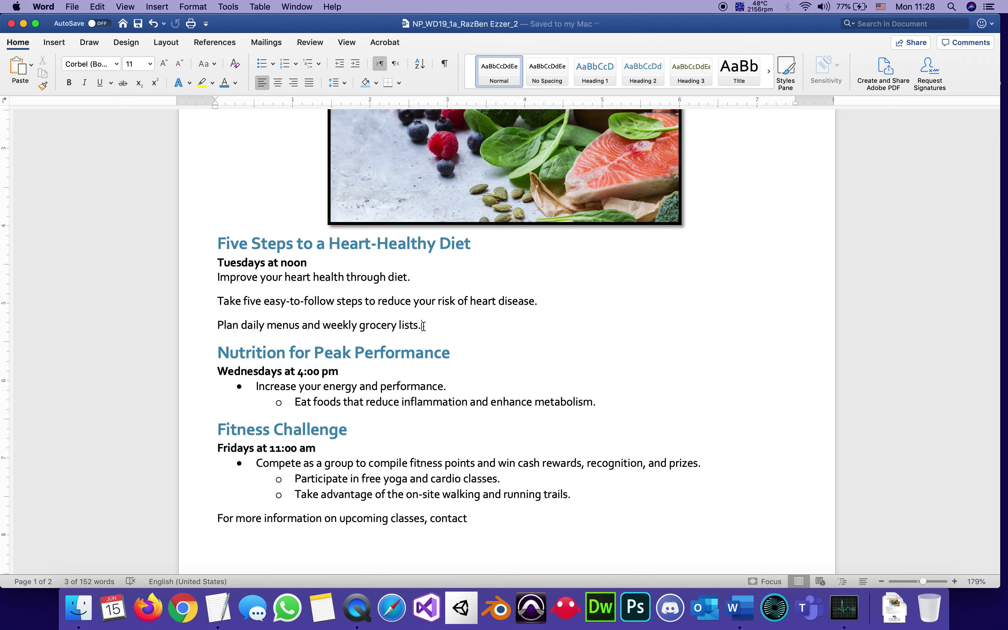
pyautogui.moveTo(424, 325); pyautogui.dragTo(235, 285)
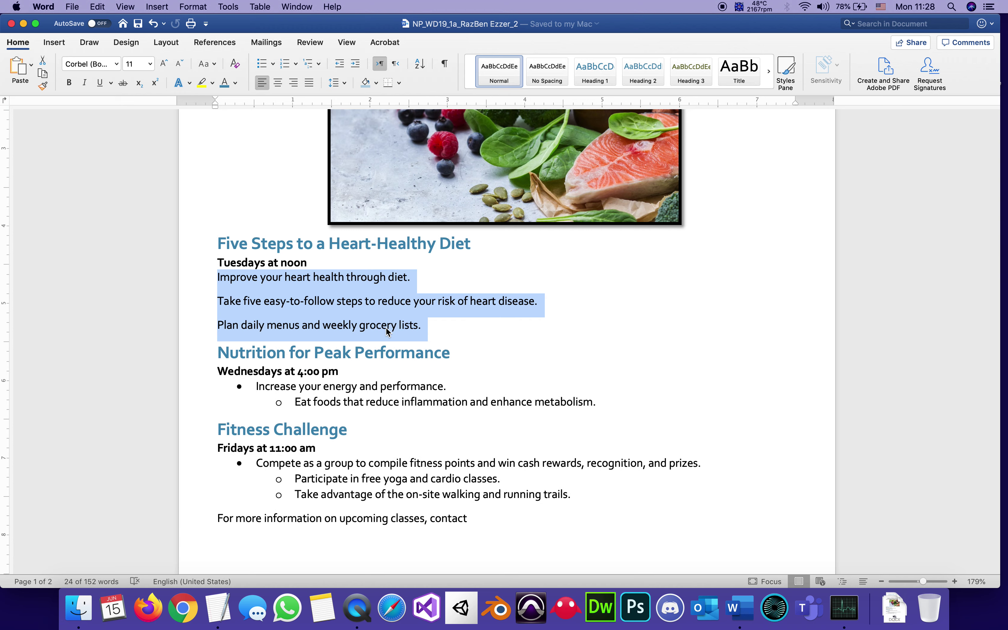
pyautogui.click(261, 67)
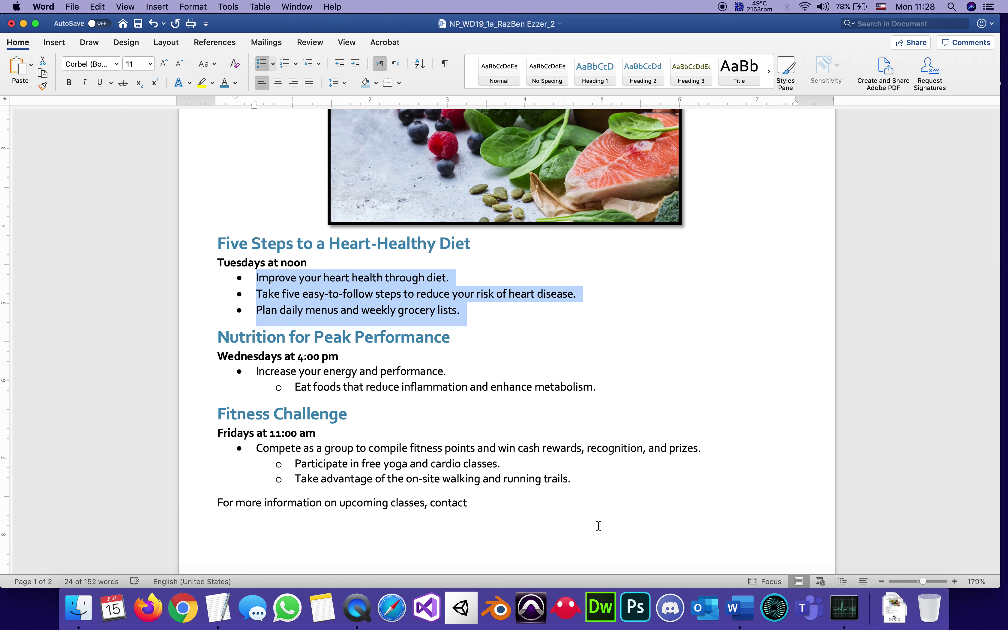
pyautogui.click(297, 7)
# Highlight step 9a yellow in the instructions document to mark it done.
pyautogui.click(315, 110)
pyautogui.moveTo(613, 369); pyautogui.dragTo(483, 359)
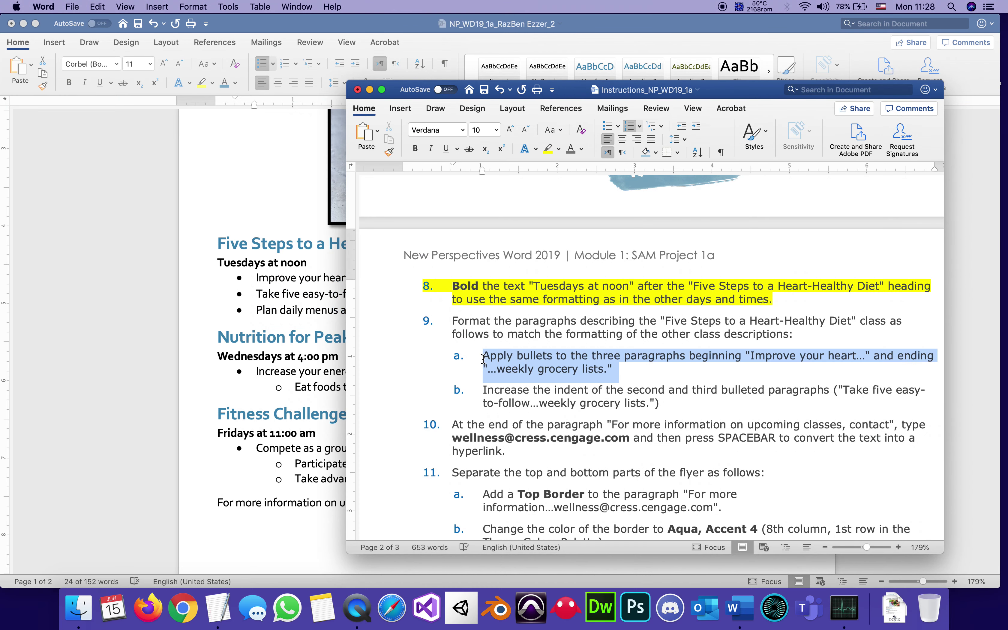
pyautogui.click(548, 149)
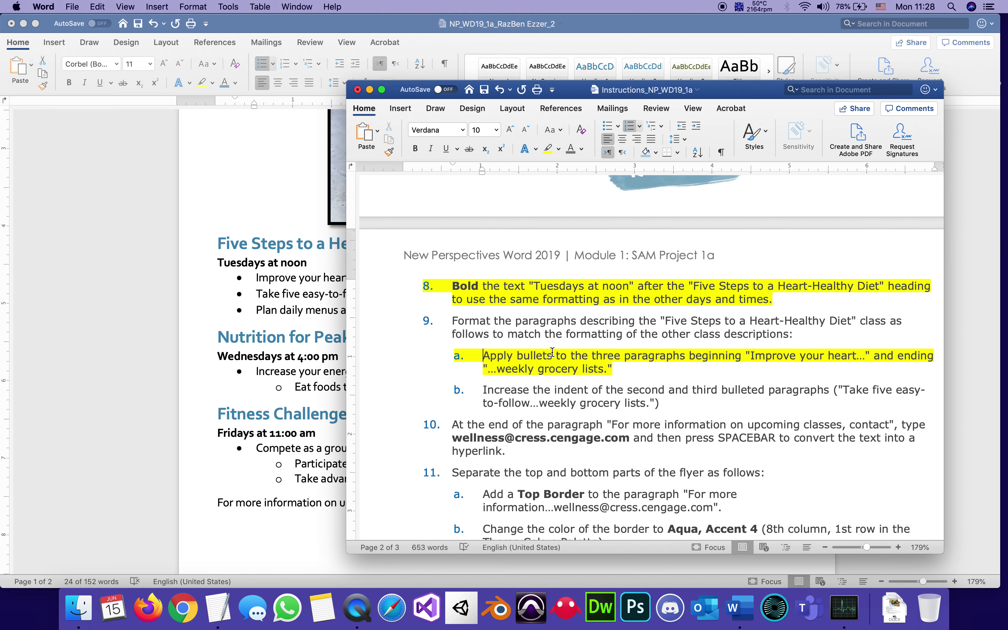
# Demote the flyer's second and third bullets to indented sub-bullets.
pyautogui.click(384, 309)
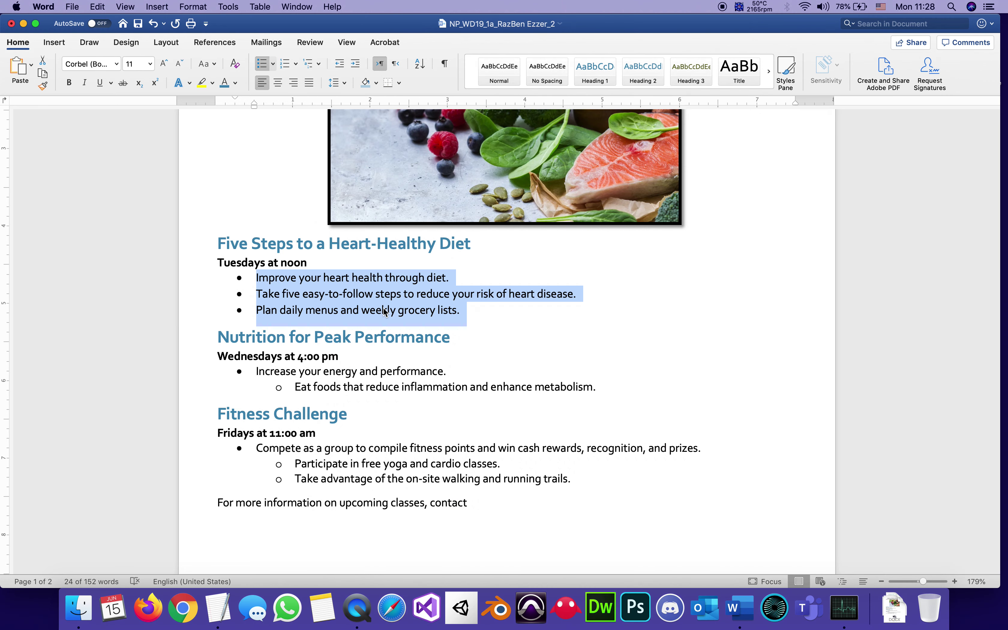
pyautogui.click(496, 313)
pyautogui.moveTo(463, 313); pyautogui.dragTo(262, 297)
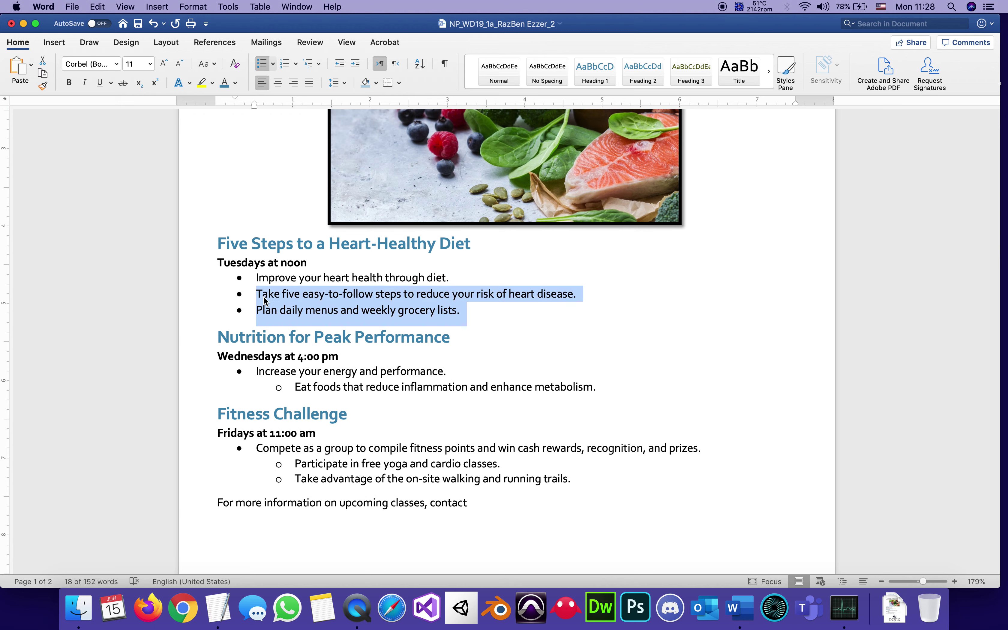
pyautogui.click(356, 64)
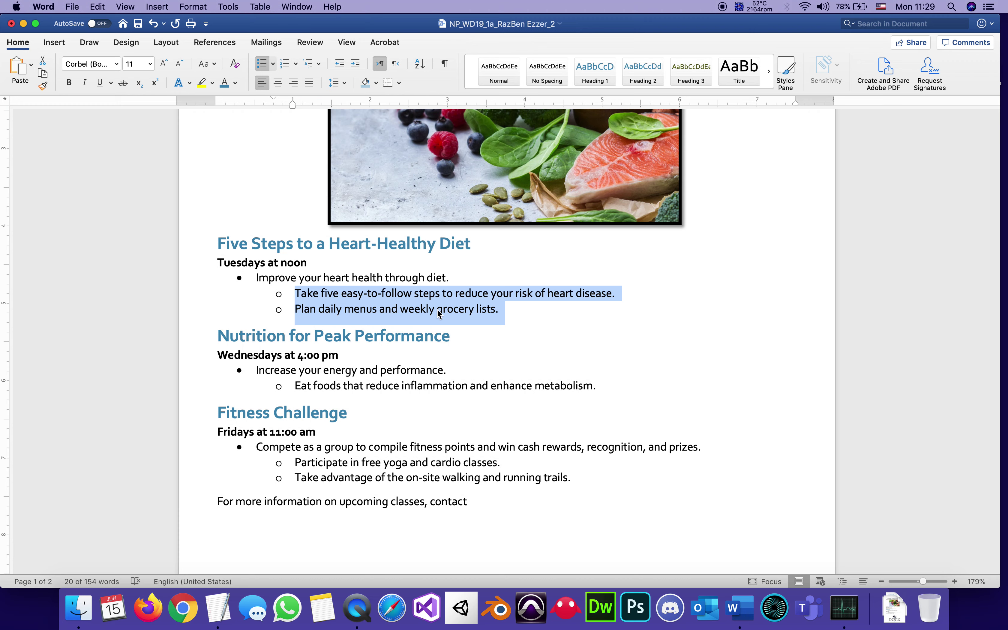
pyautogui.click(502, 310)
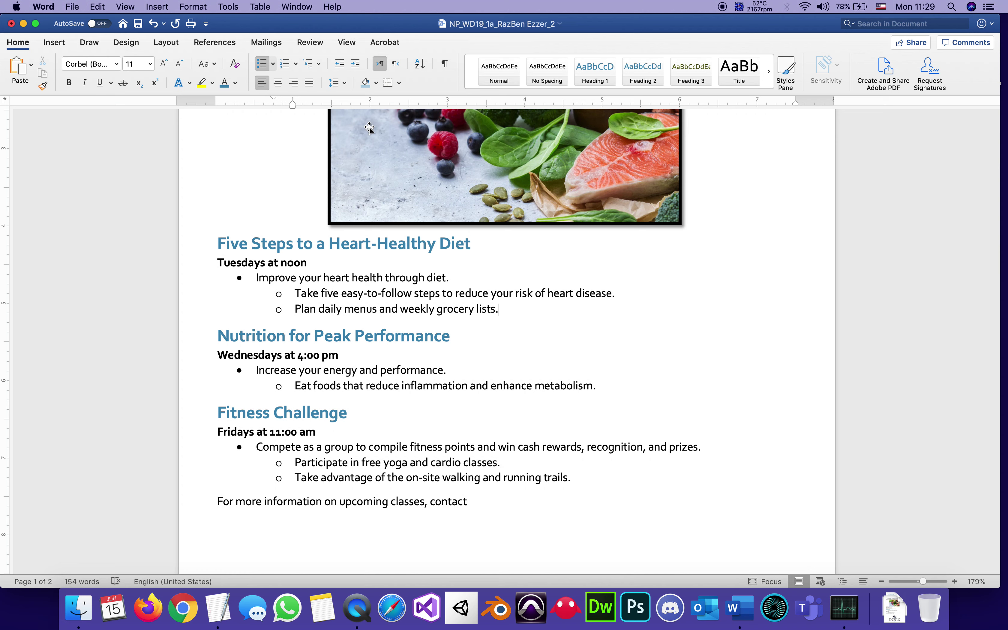
pyautogui.click(302, 6)
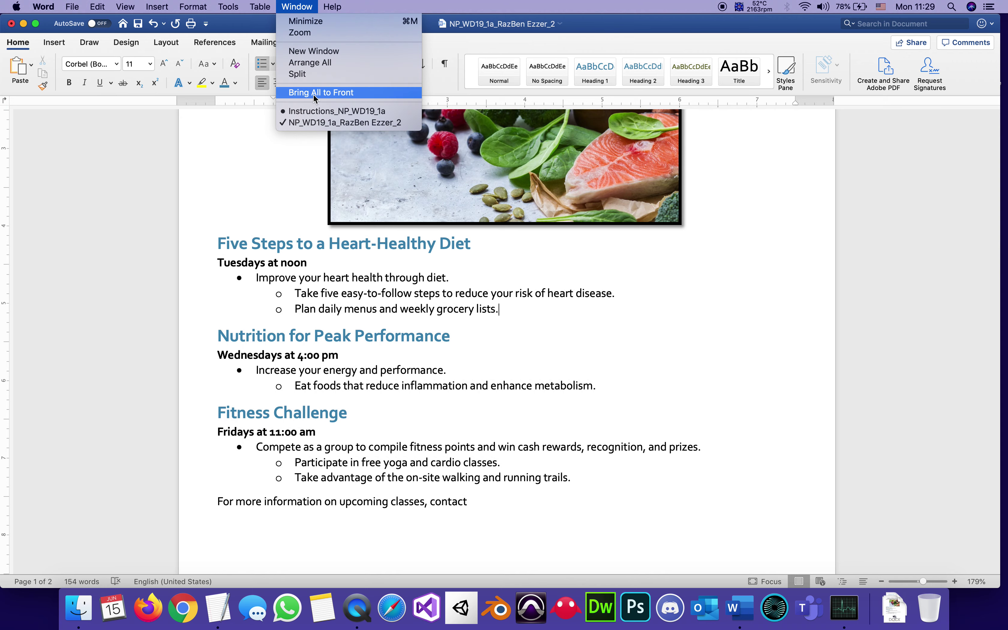
# Check the Final Figure in the instructions and highlight step 9b yellow.
pyautogui.click(319, 112)
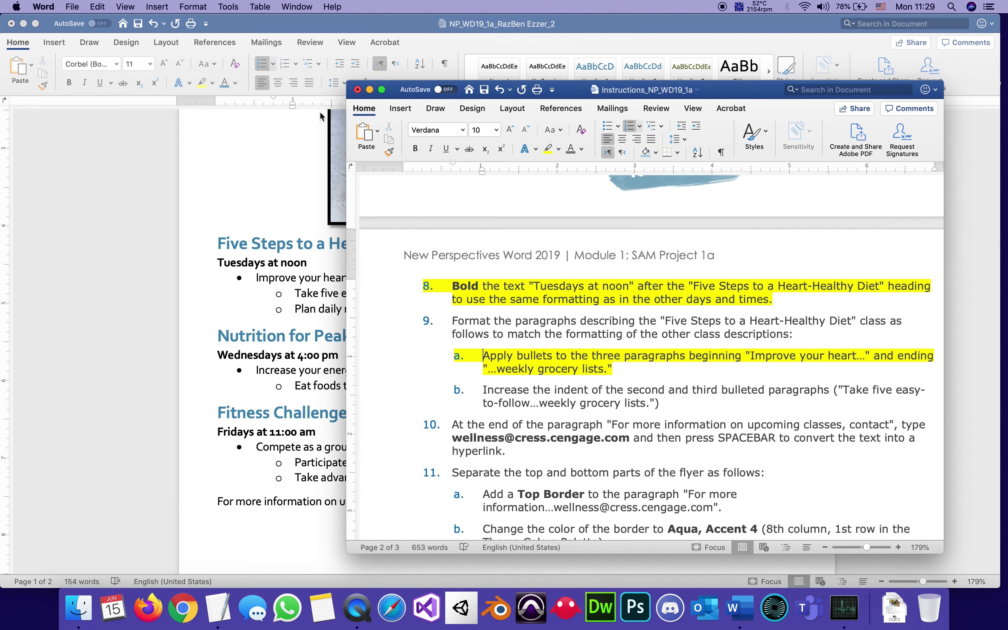
pyautogui.scroll(-10, 463, 367)
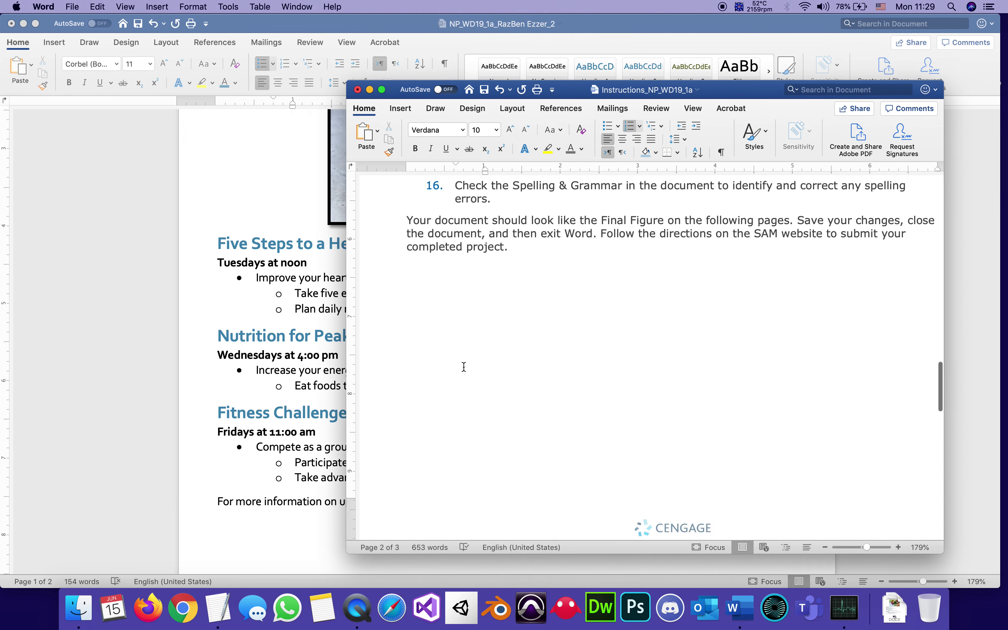
pyautogui.scroll(-10, 464, 366)
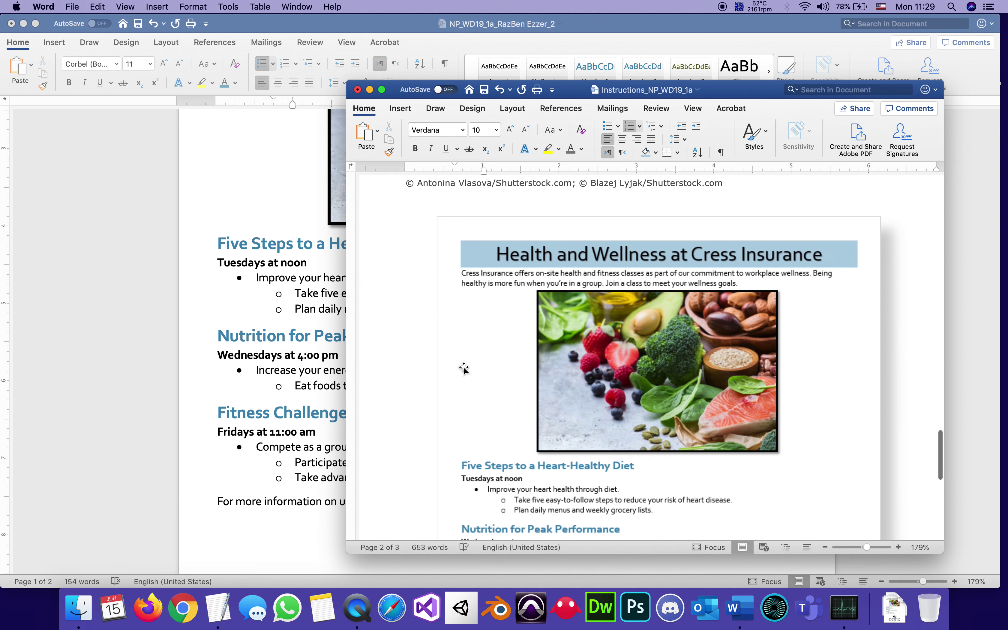
pyautogui.scroll(-2, 464, 367)
pyautogui.scroll(3, 522, 365)
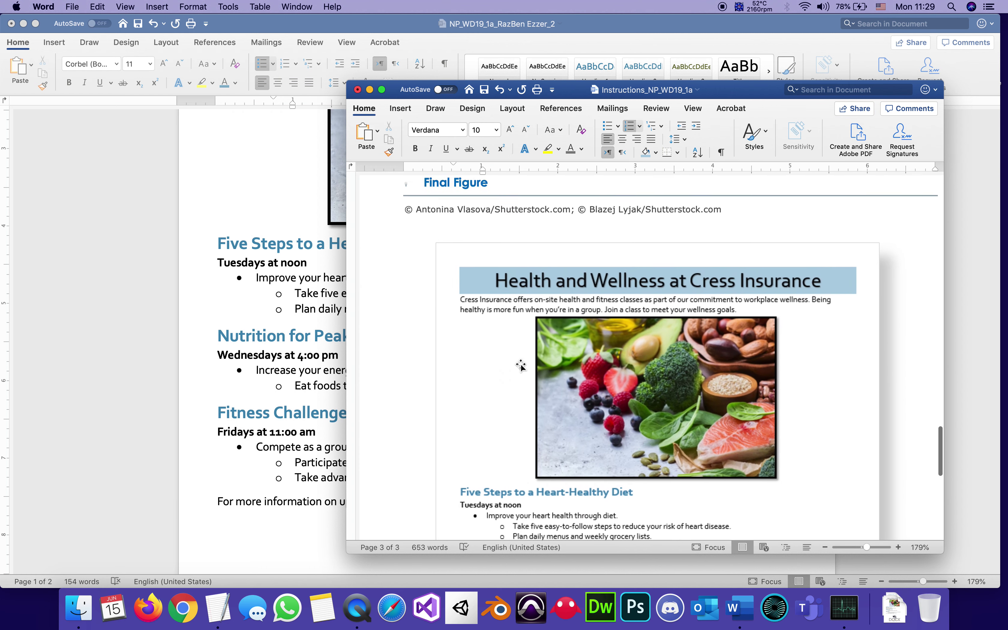
pyautogui.scroll(-1, 521, 365)
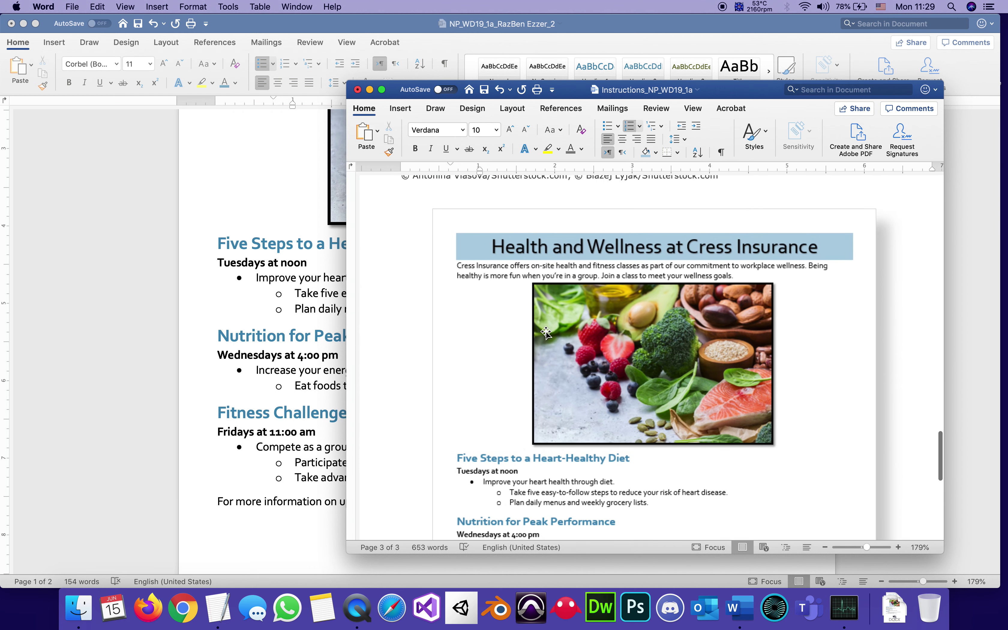
pyautogui.scroll(-3, 556, 360)
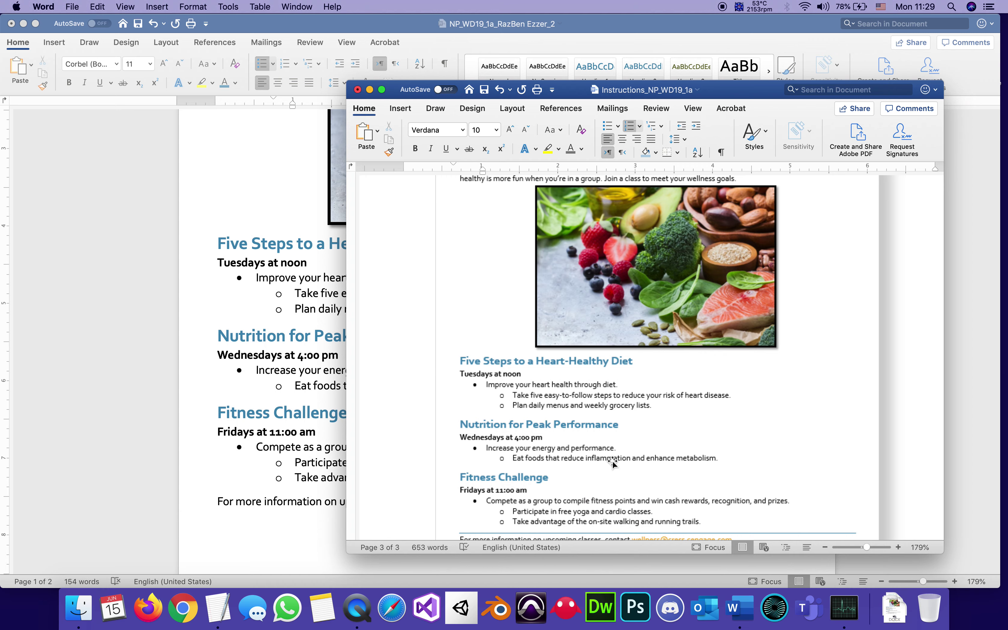
pyautogui.scroll(15, 621, 307)
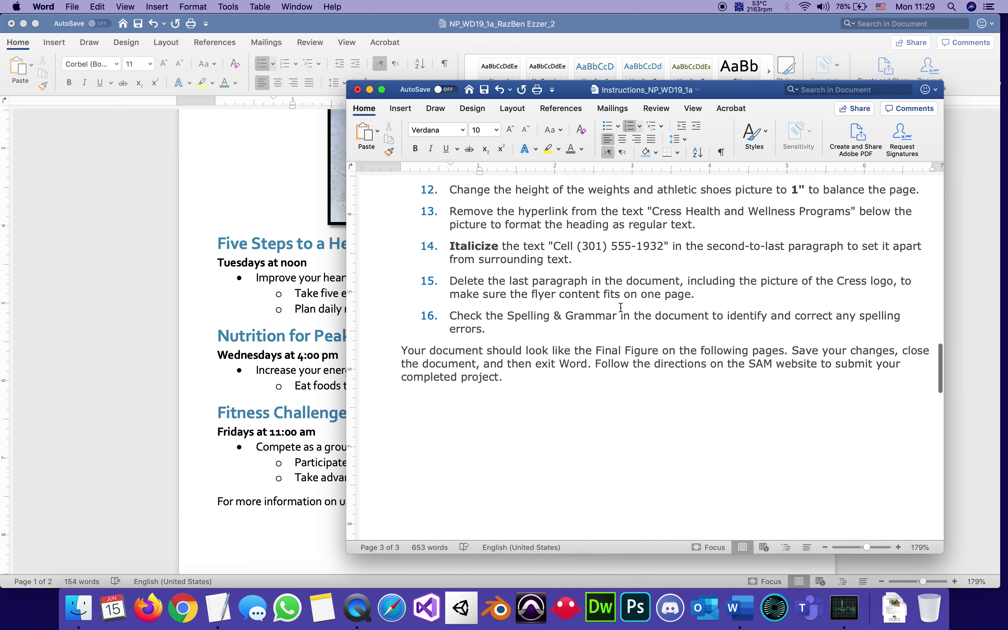
pyautogui.scroll(-5, 620, 307)
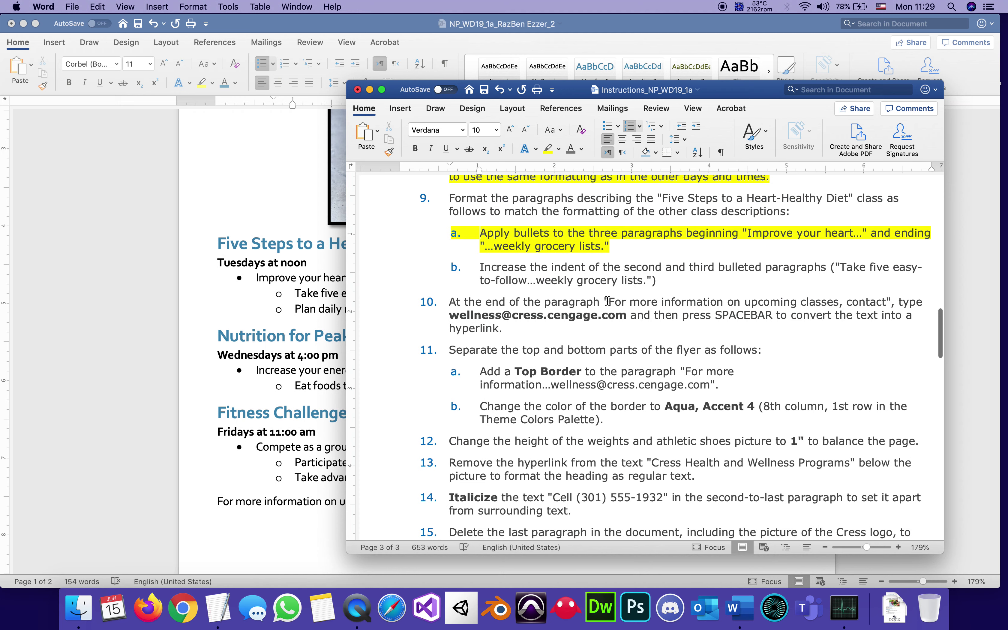
pyautogui.moveTo(667, 278); pyautogui.dragTo(478, 267)
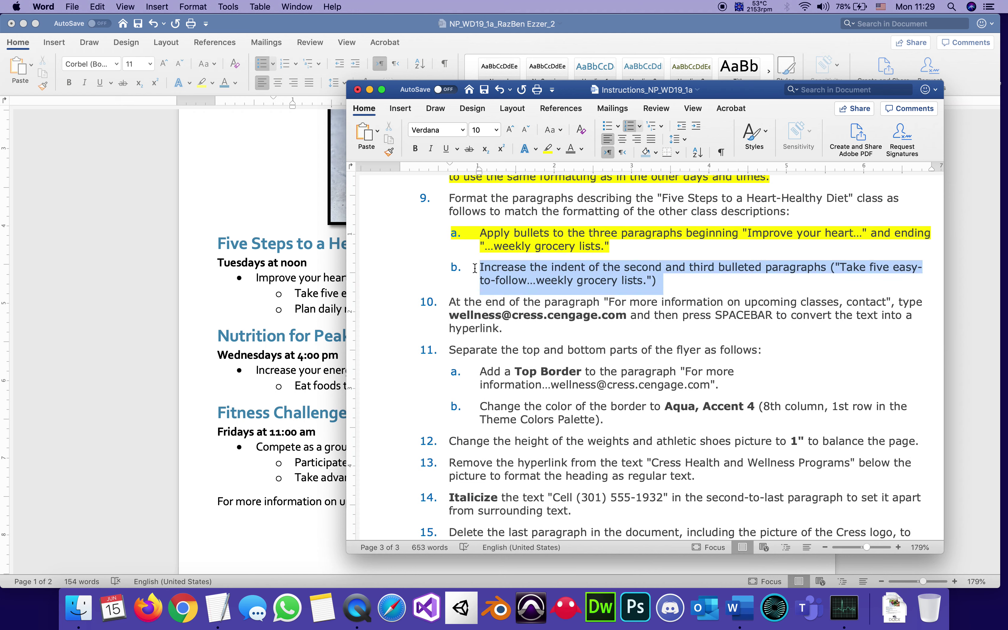
pyautogui.click(549, 148)
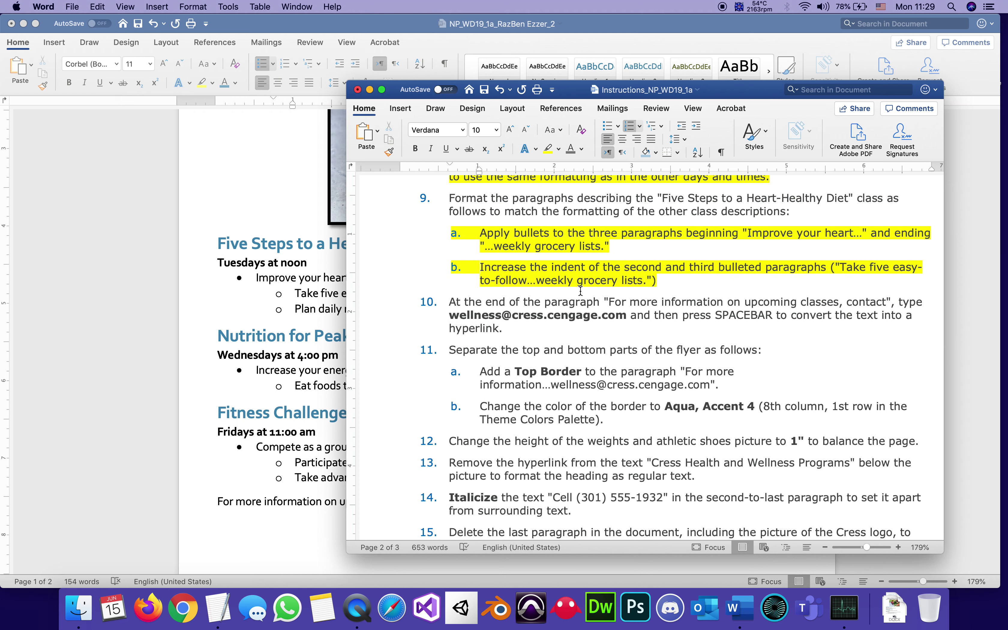
pyautogui.click(537, 302)
# Add the wellness contact e-mail address after 'contact' as a hyperlink and save the flyer.
pyautogui.click(285, 543)
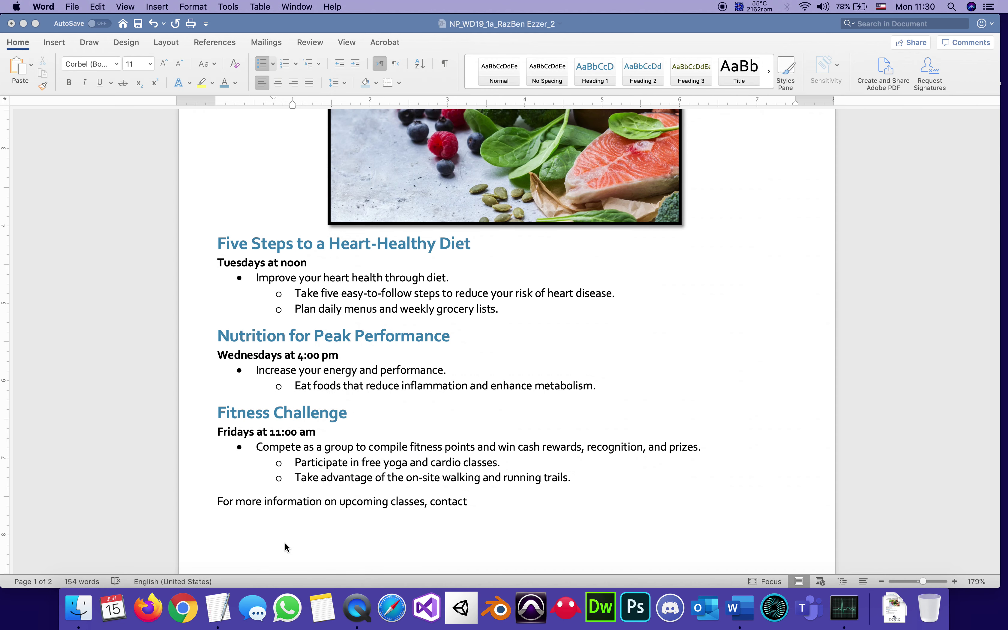
pyautogui.scroll(-5, 287, 533)
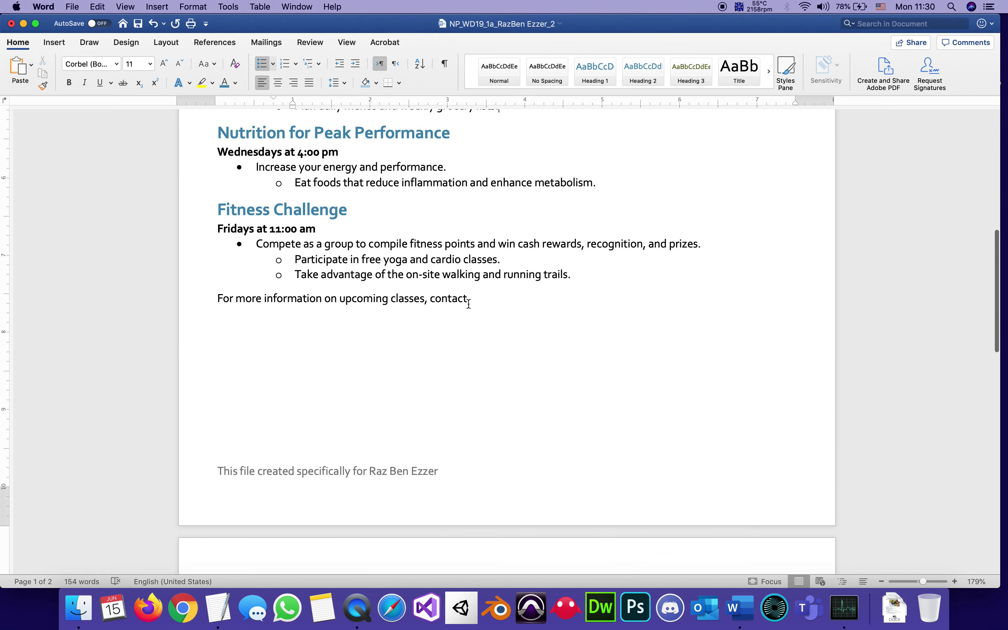
pyautogui.click(479, 301)
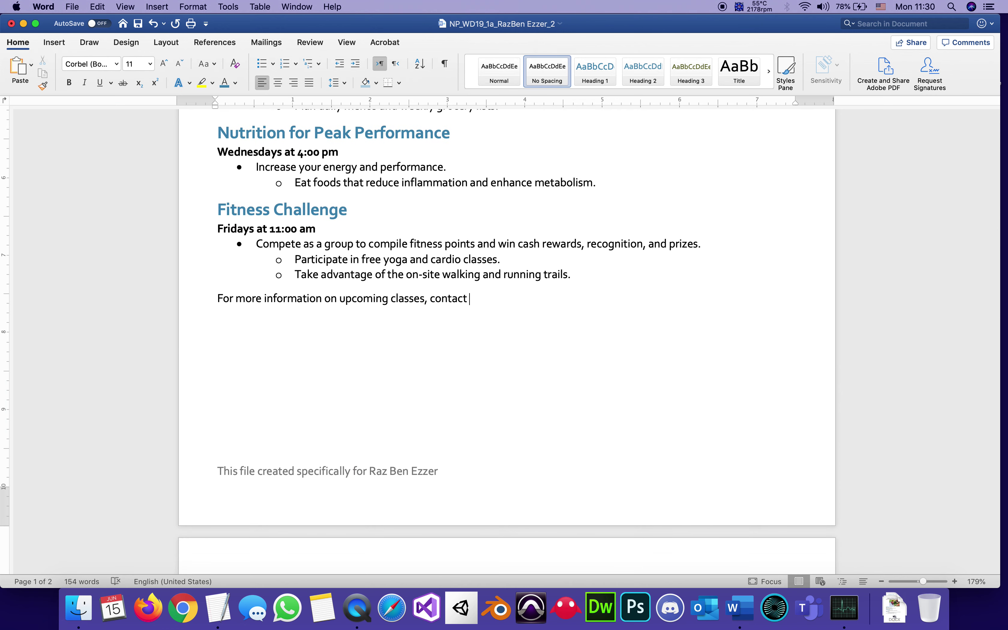
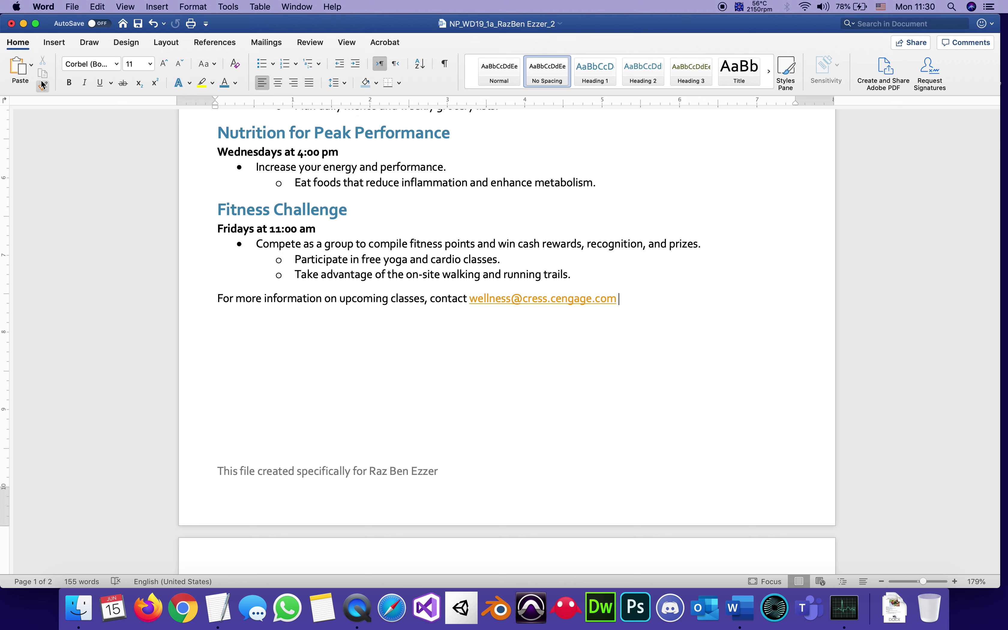
pyautogui.click(139, 24)
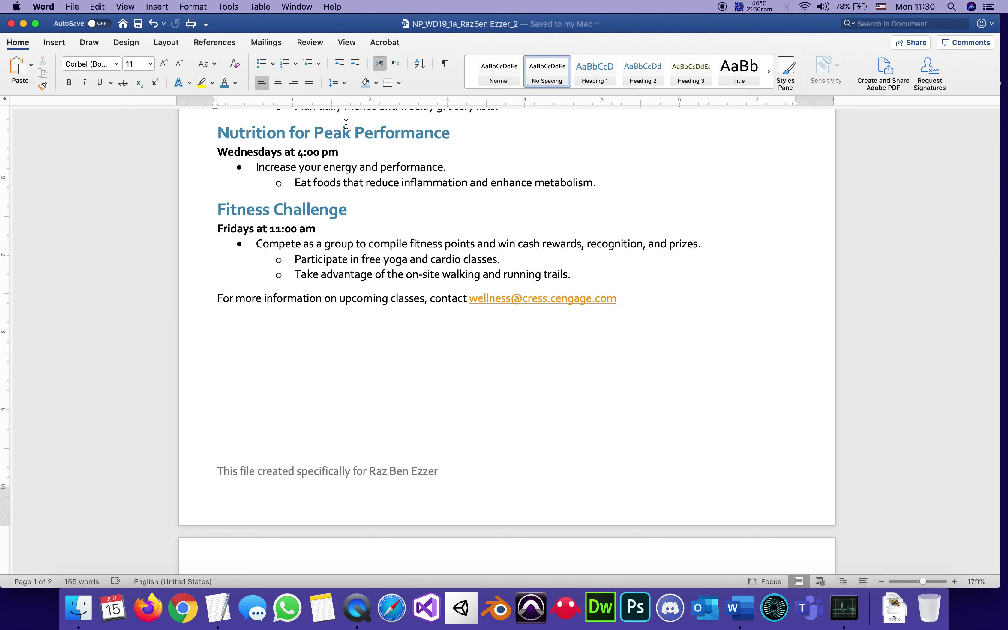
# Bring the instructions window fully on screen and highlight step 10 yellow.
pyautogui.click(303, 8)
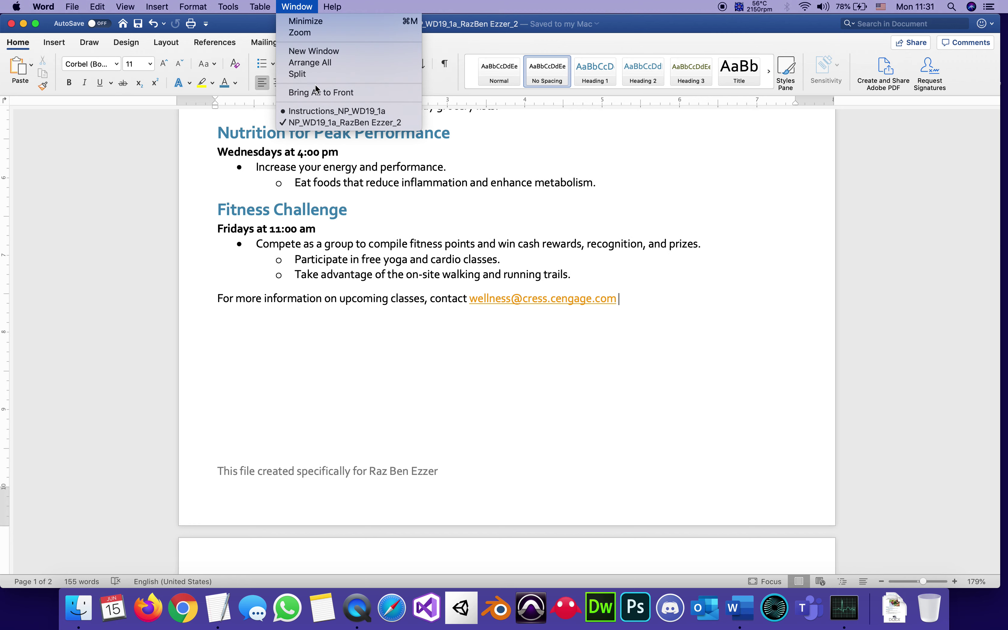
pyautogui.click(320, 111)
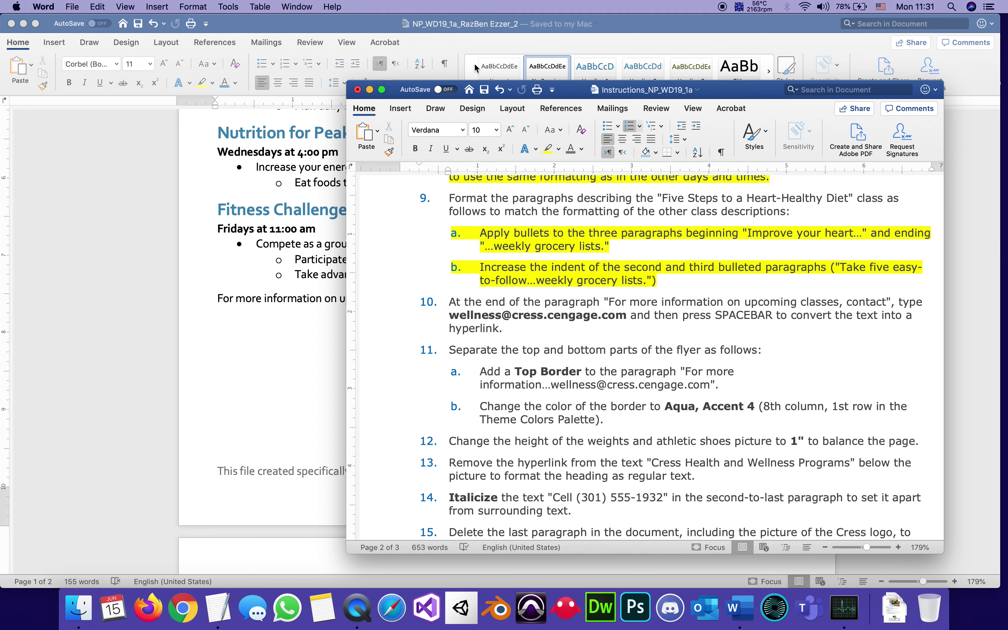
pyautogui.moveTo(579, 94); pyautogui.dragTo(84, 106)
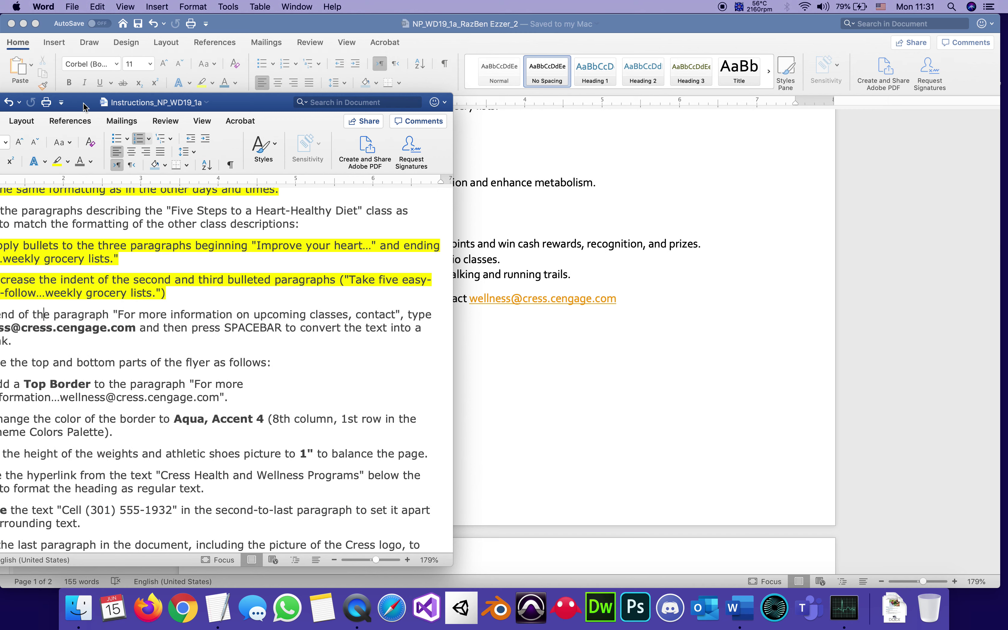
pyautogui.doubleClick(84, 106)
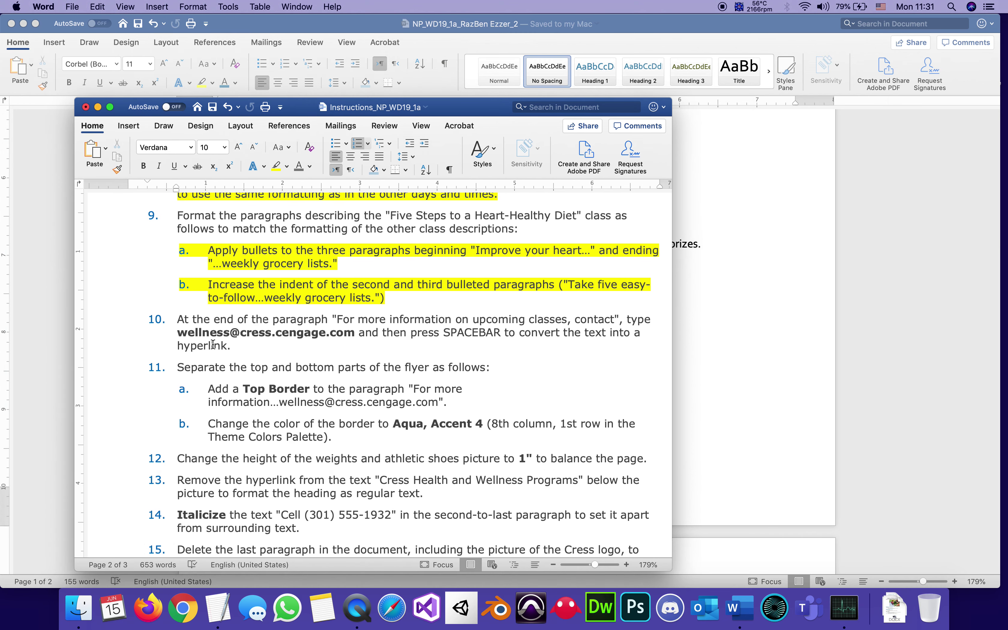
pyautogui.moveTo(243, 344); pyautogui.dragTo(175, 319)
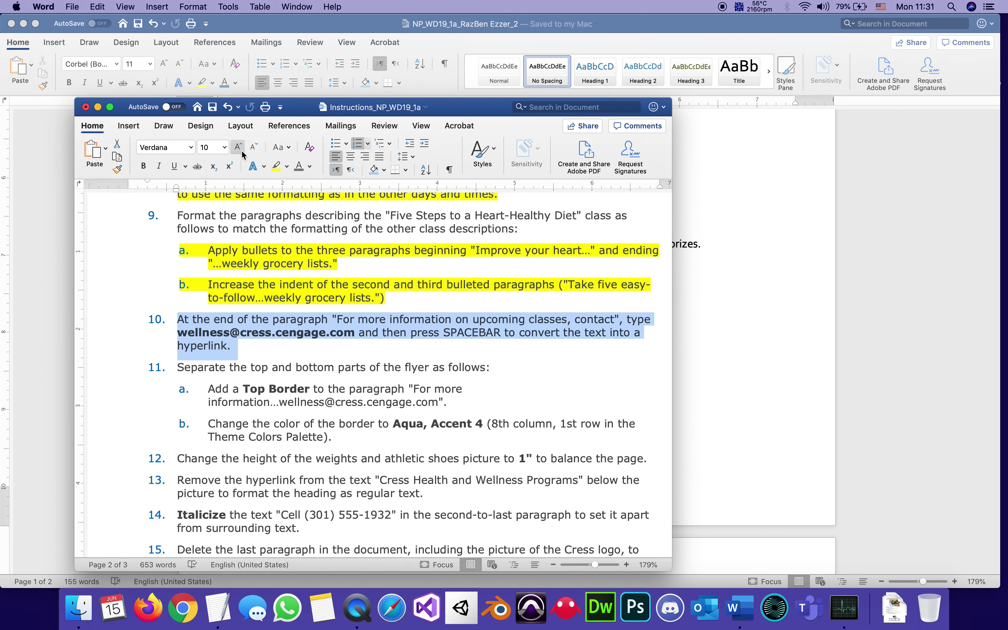
pyautogui.click(276, 167)
pyautogui.click(253, 416)
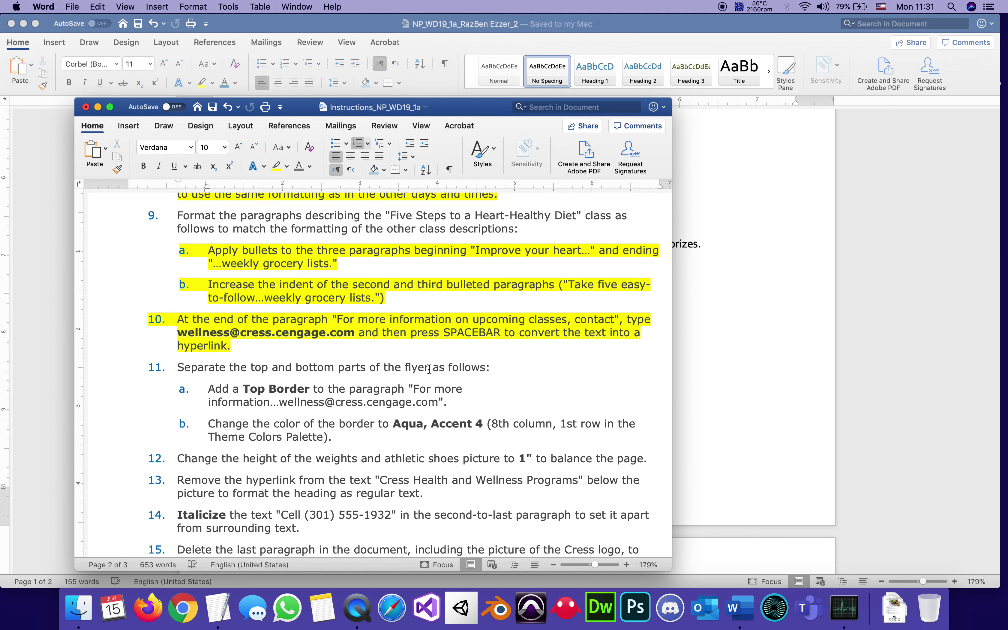
# Read steps 11a and 11b in the instructions, then return to the flyer.
pyautogui.click(284, 387)
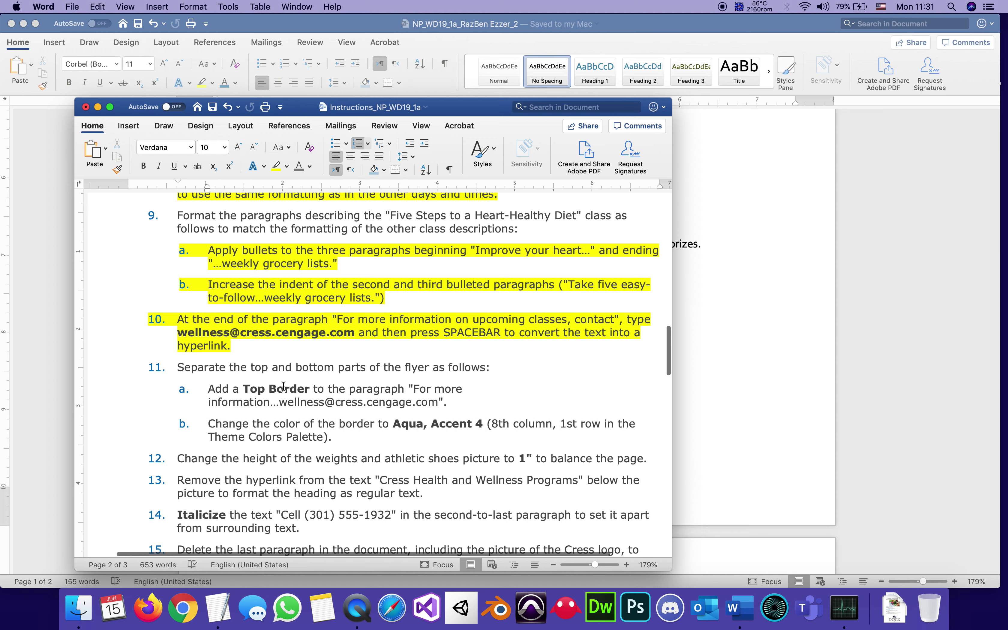
pyautogui.scroll(-2, 284, 387)
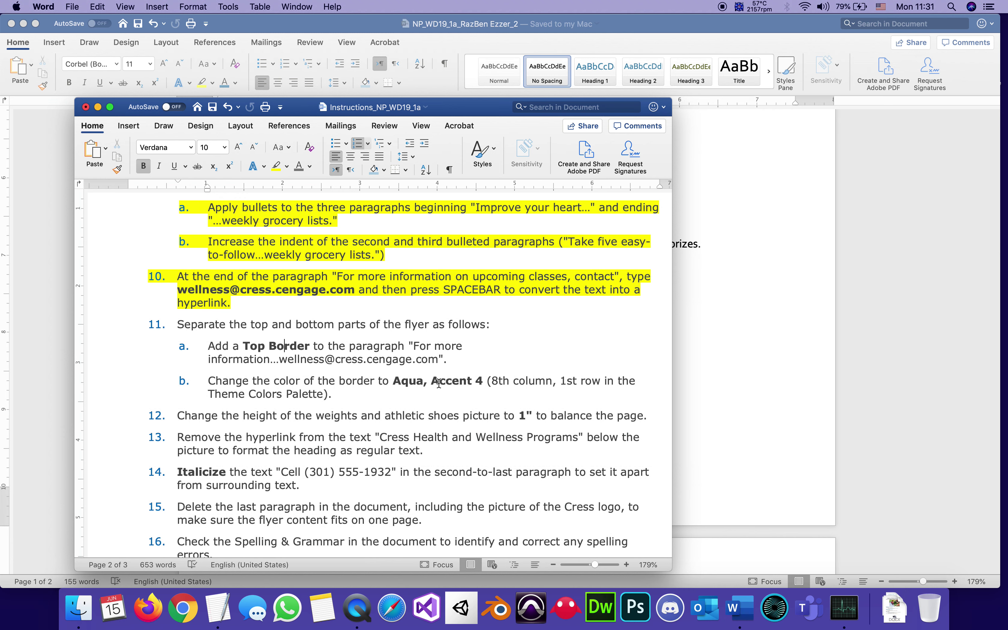
pyautogui.click(348, 400)
pyautogui.click(900, 267)
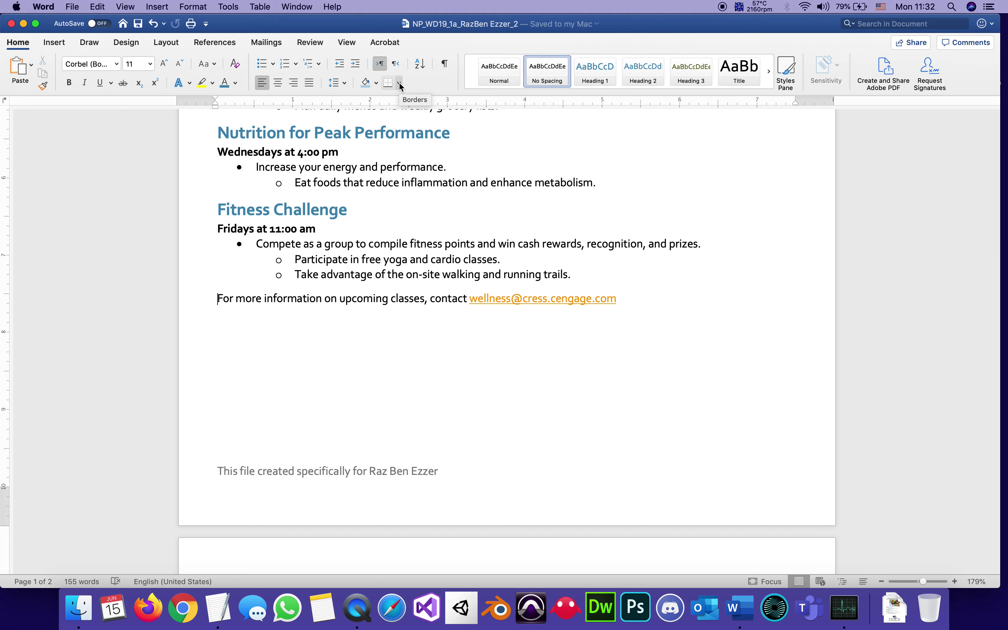
pyautogui.click(400, 83)
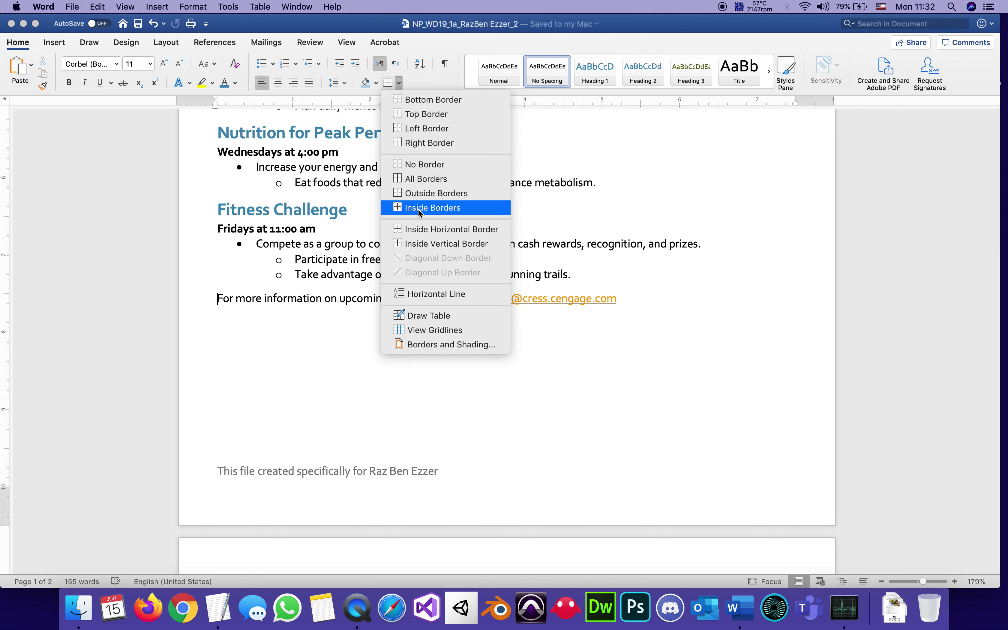
pyautogui.click(433, 345)
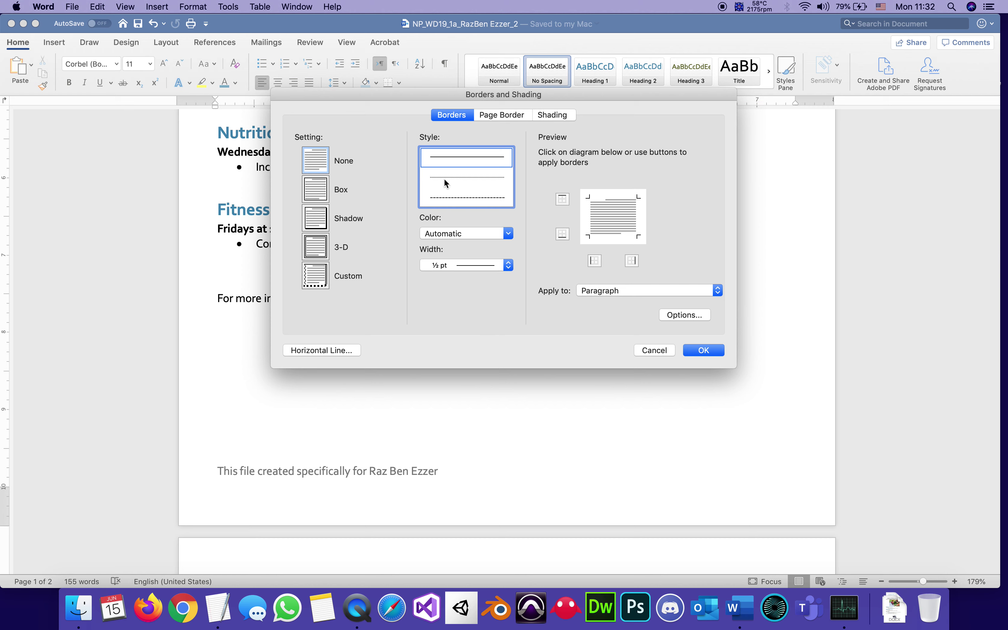
pyautogui.click(445, 236)
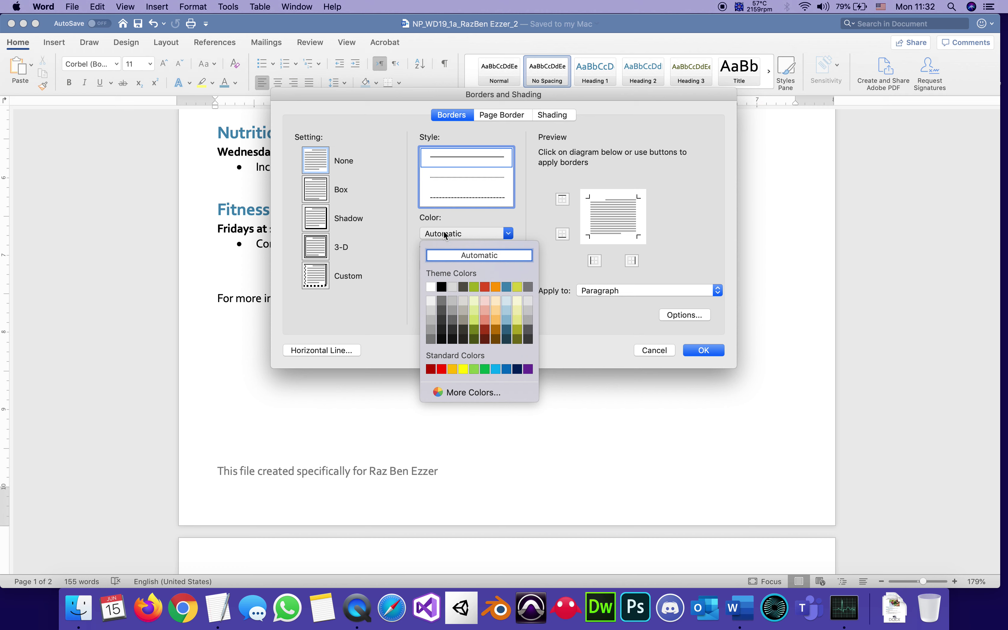
pyautogui.click(507, 287)
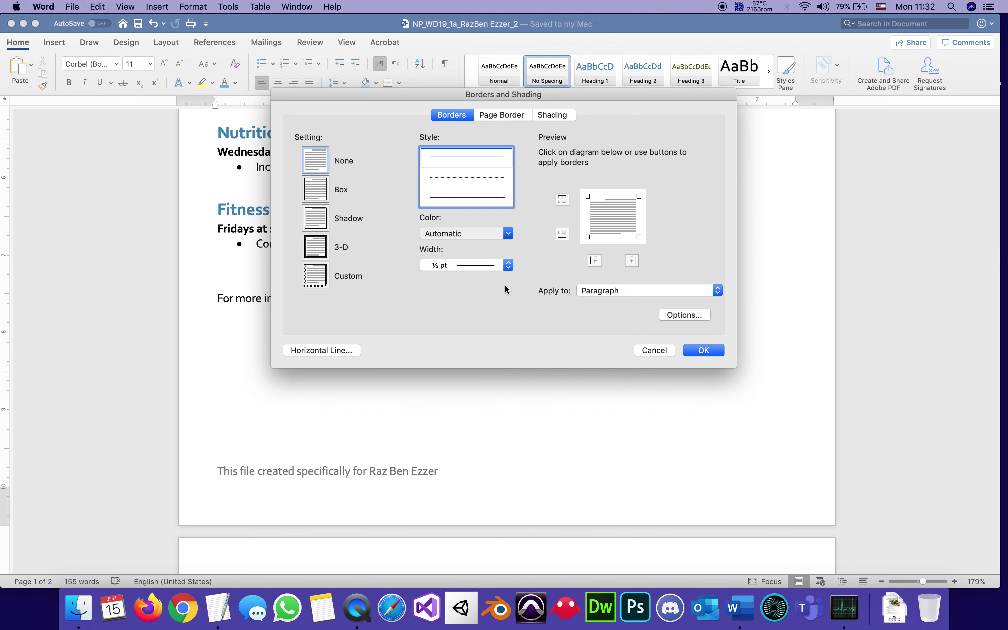
pyautogui.click(710, 353)
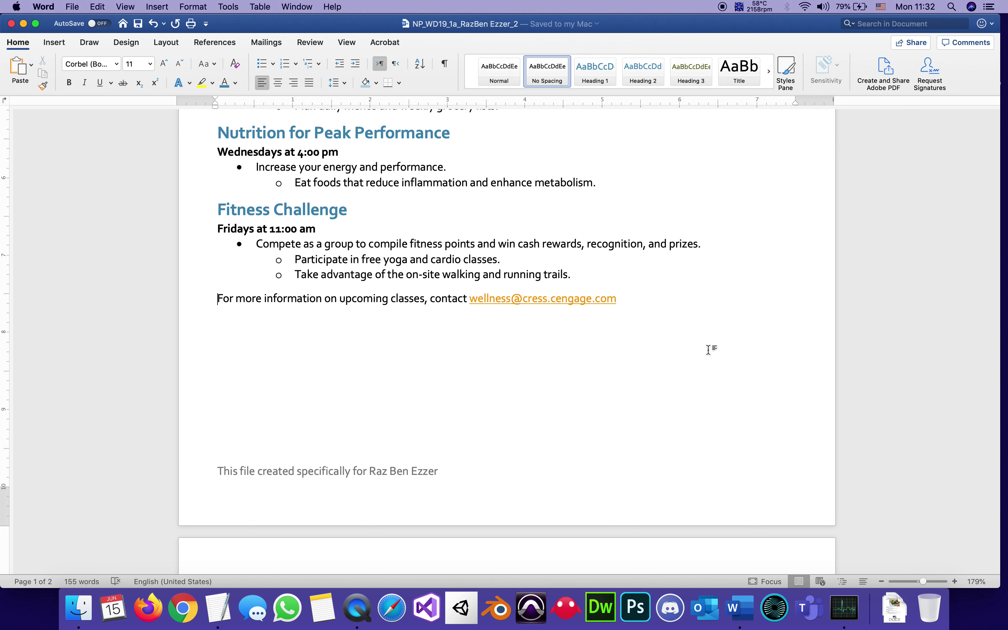
pyautogui.click(299, 8)
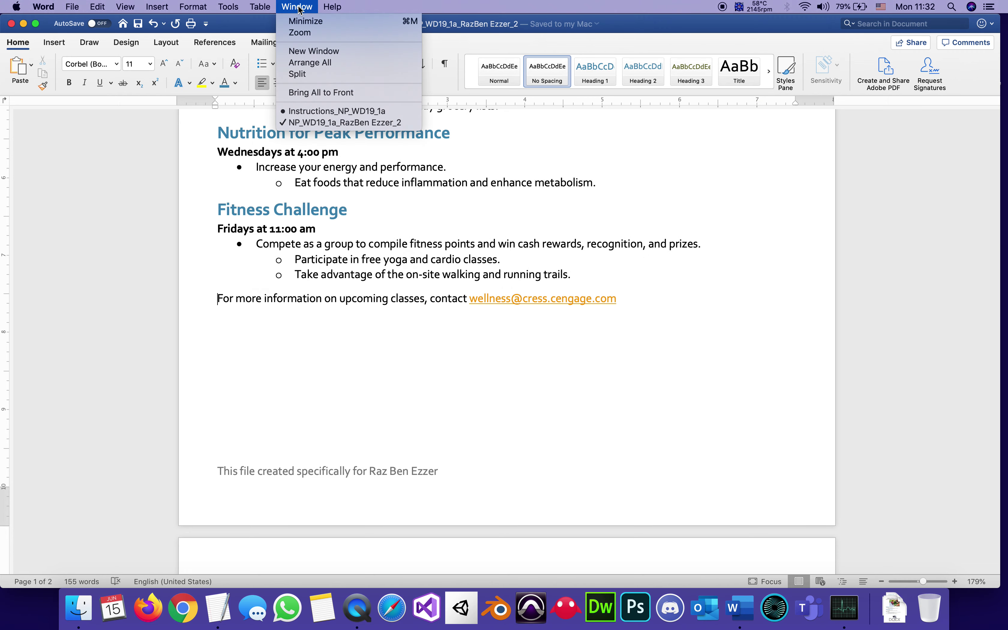
pyautogui.click(316, 110)
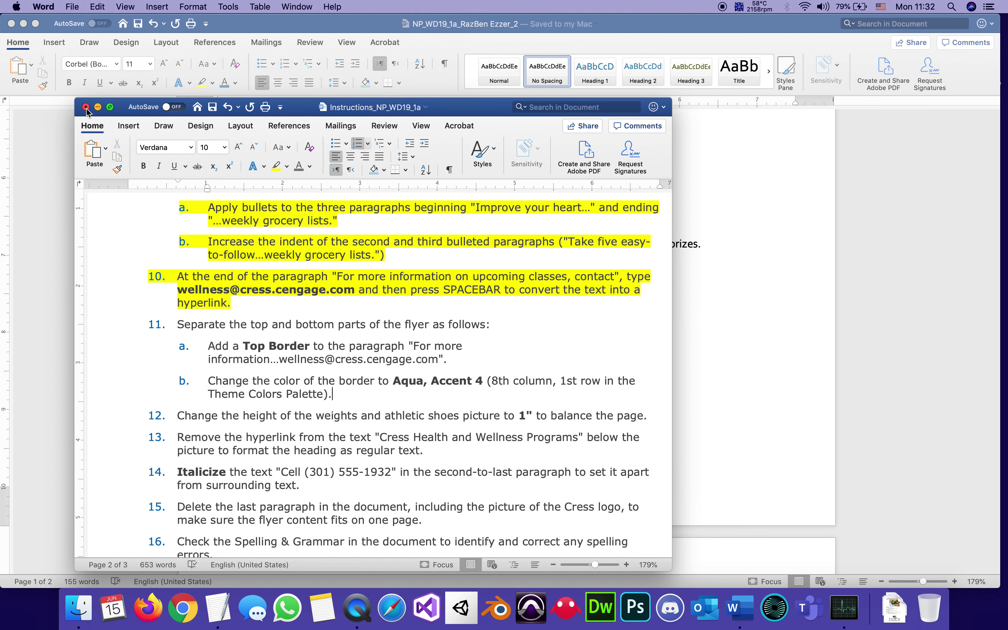
pyautogui.click(29, 147)
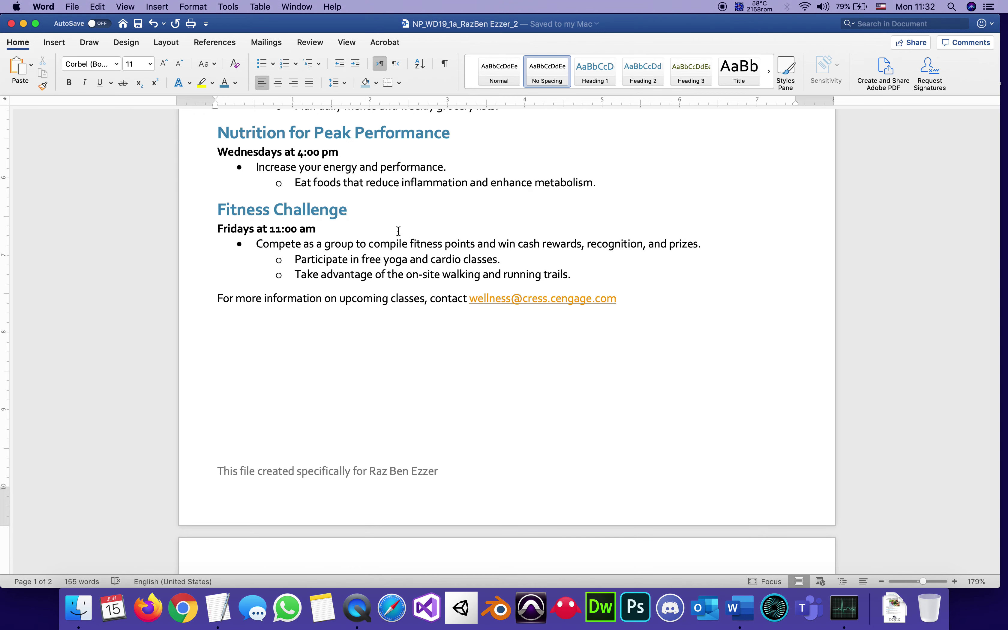
pyautogui.click(401, 82)
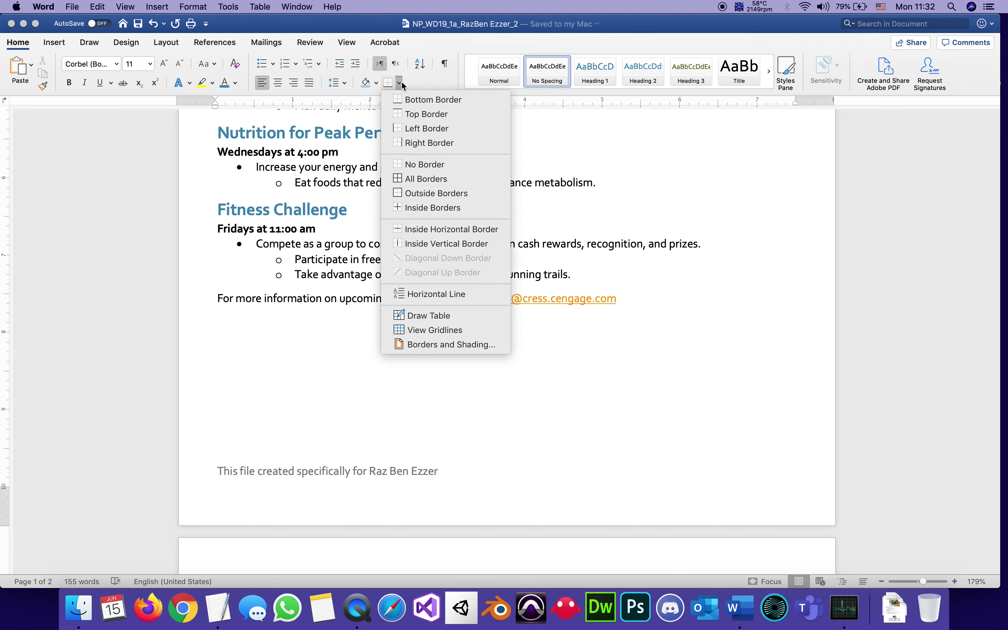
# Set the border colour to the blue theme swatch and apply a top border to the contact paragraph.
pyautogui.click(440, 348)
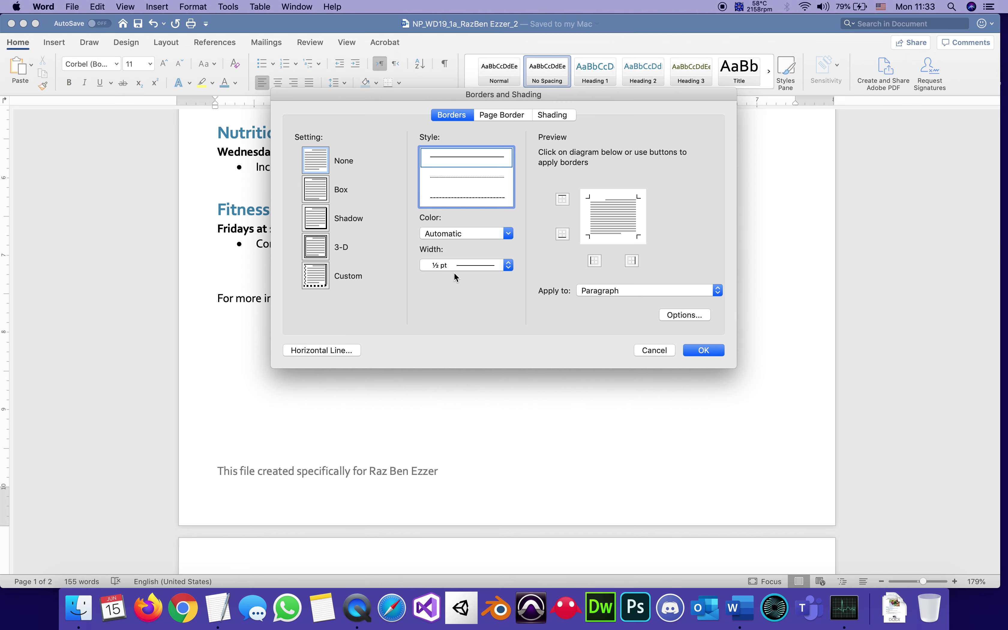
pyautogui.click(458, 237)
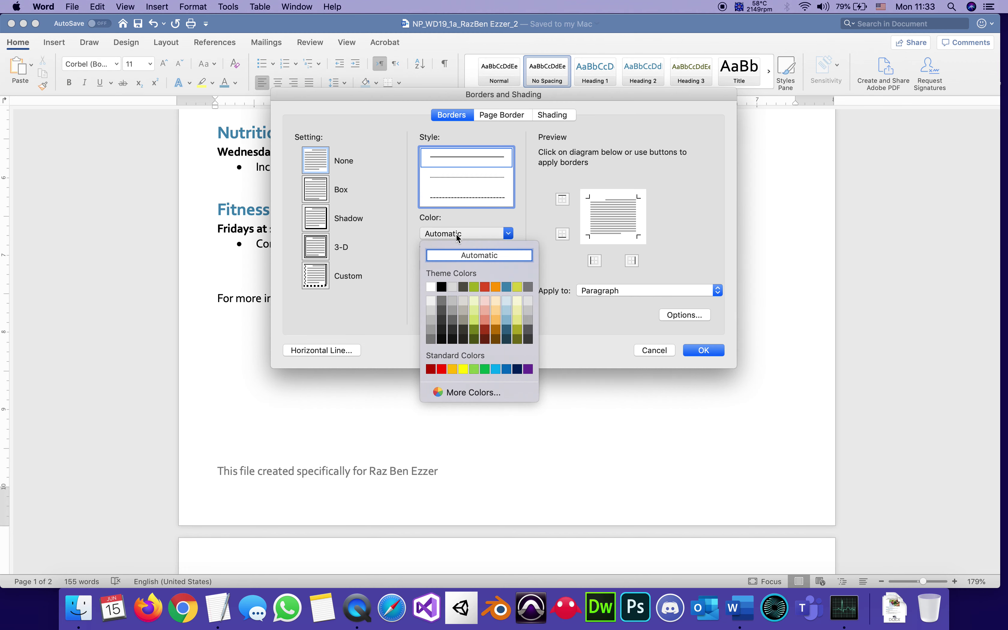
pyautogui.click(505, 289)
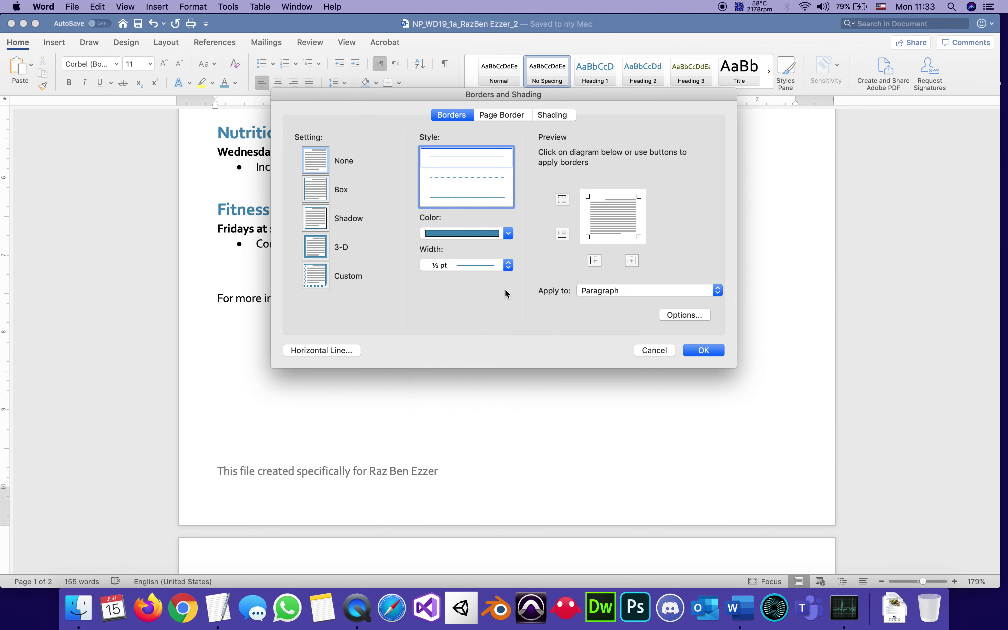
pyautogui.click(703, 350)
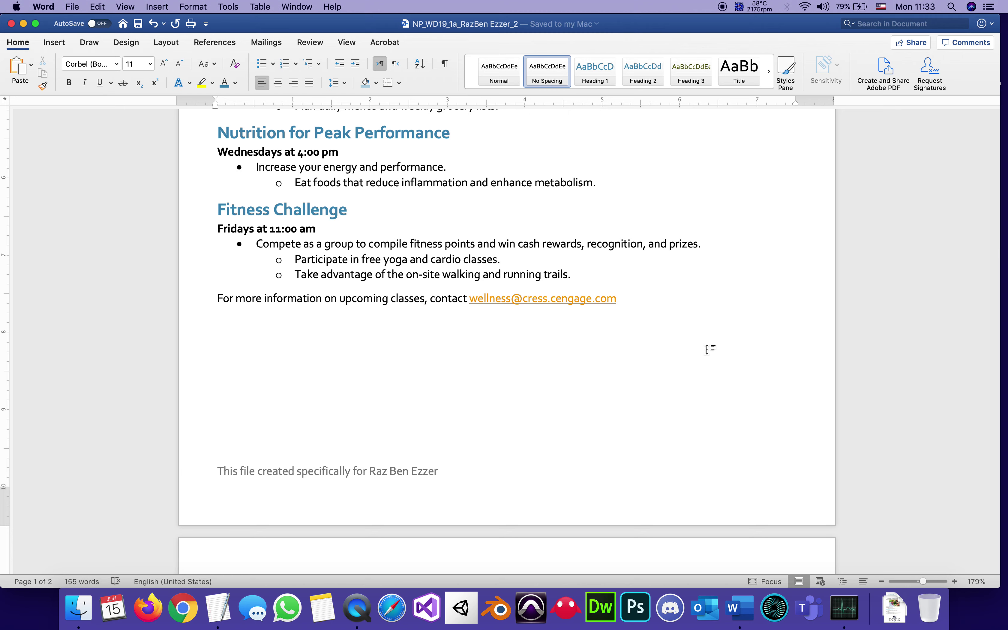
pyautogui.click(399, 83)
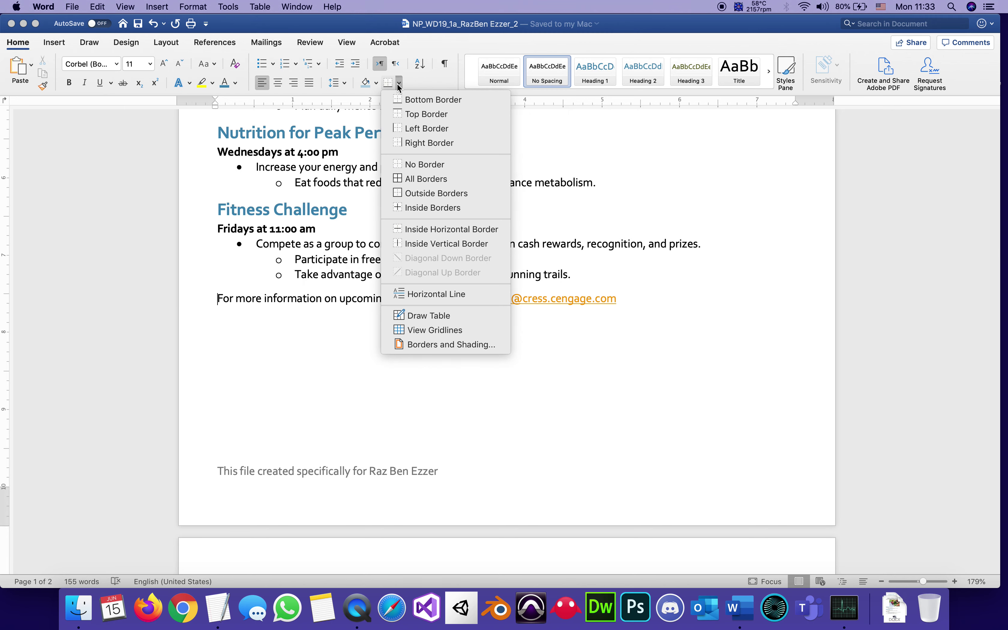
pyautogui.click(406, 114)
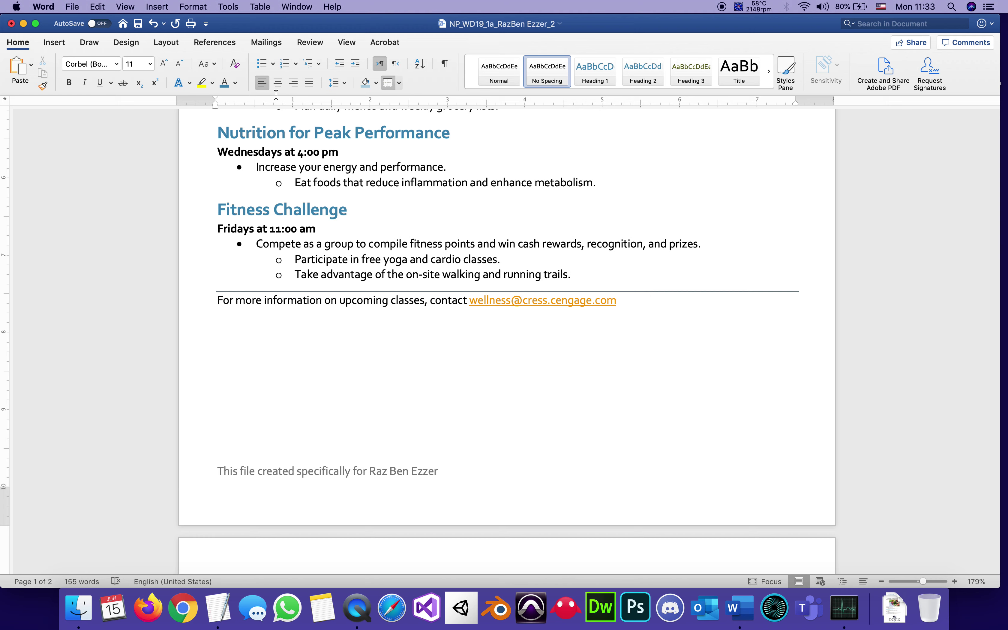
pyautogui.click(293, 6)
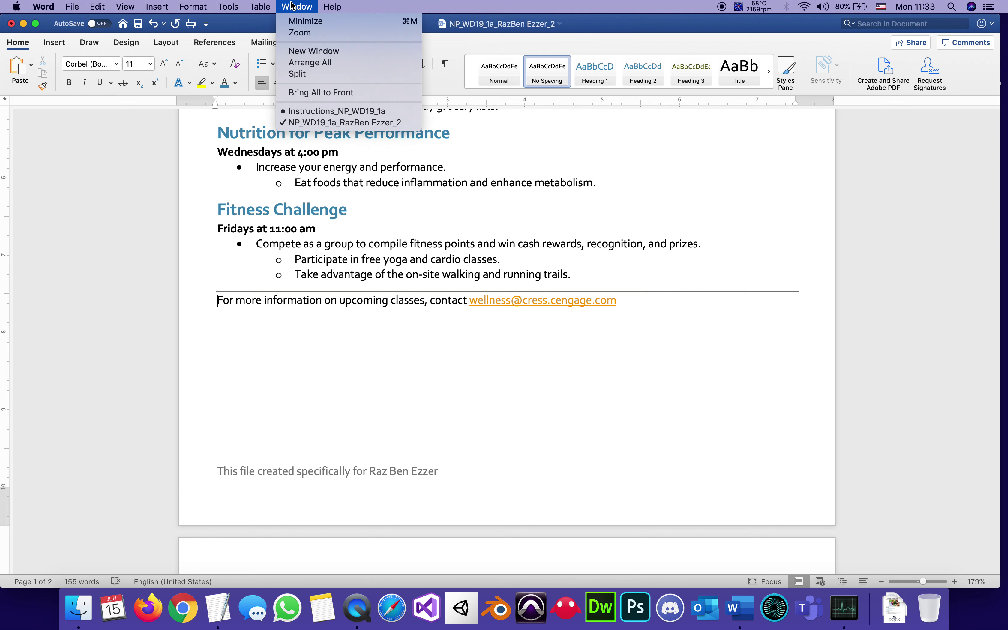
# Highlight steps 11a and 11b yellow in Instructions_NP_WD19_1a.
pyautogui.click(325, 110)
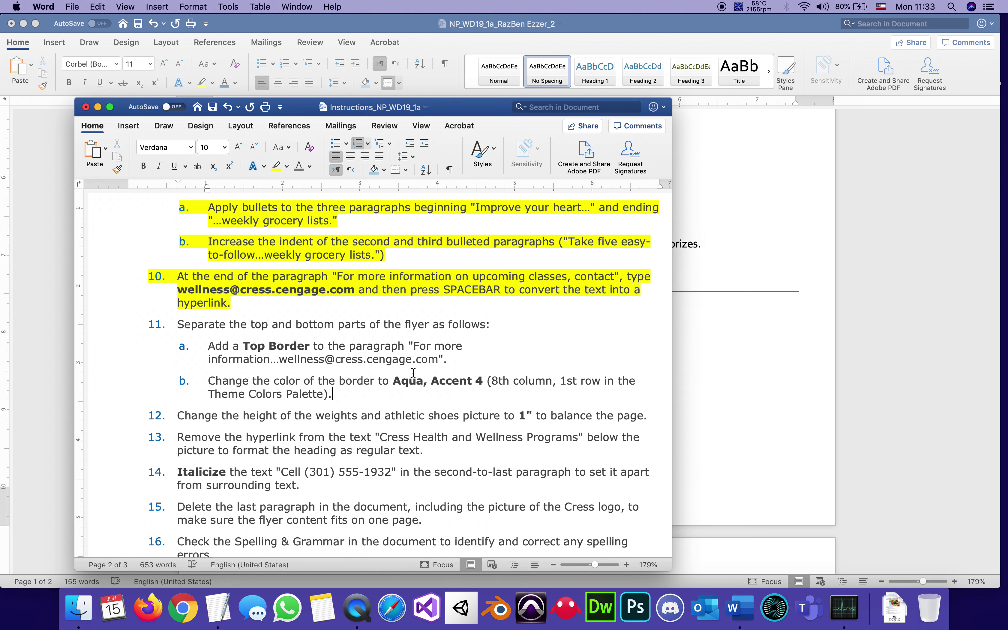
pyautogui.moveTo(340, 396); pyautogui.dragTo(182, 347)
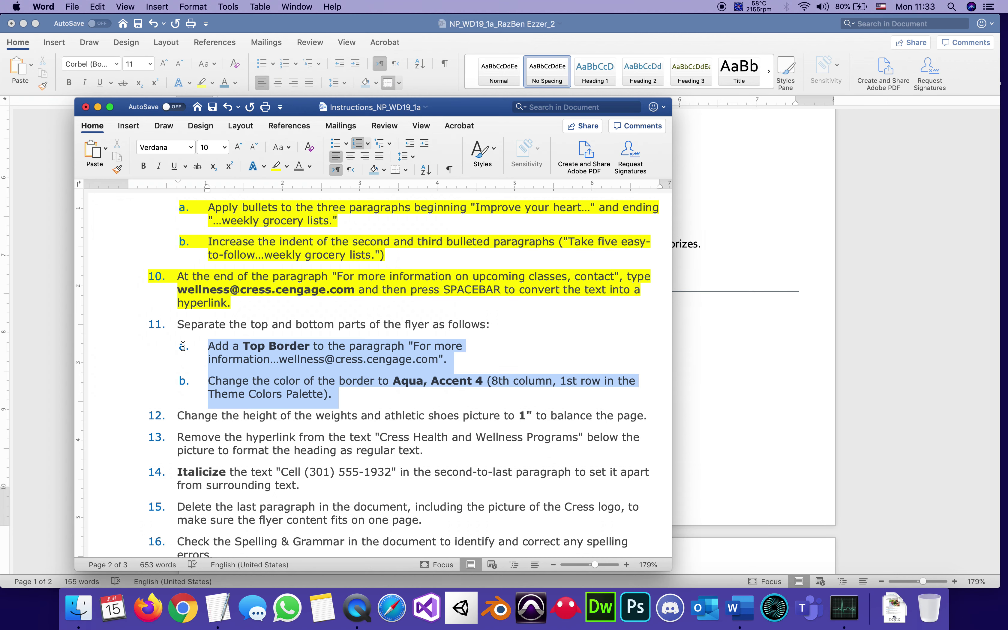
pyautogui.click(276, 167)
pyautogui.scroll(-6, 309, 401)
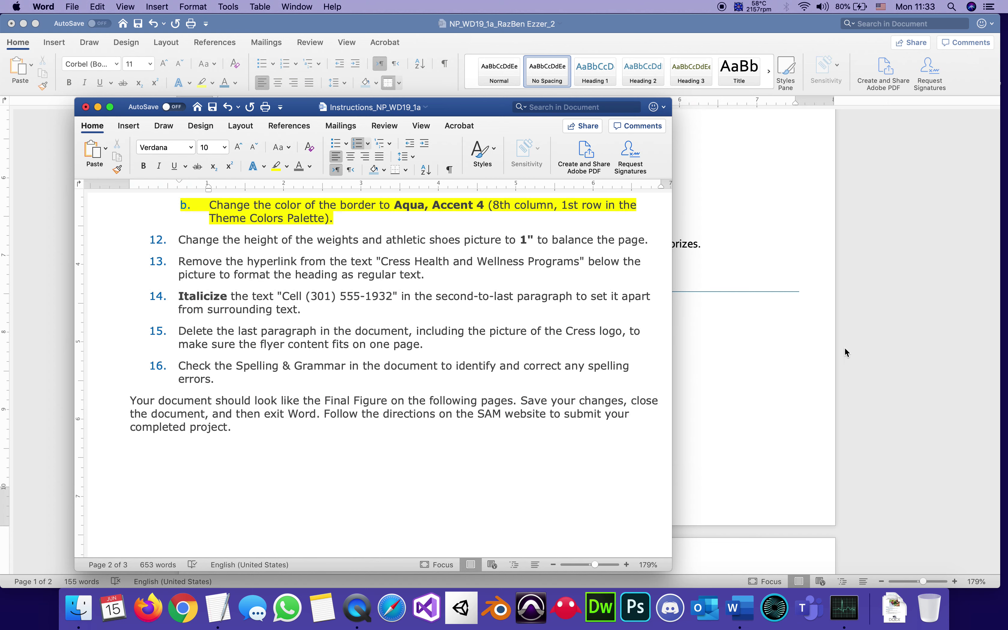
# Select the dumbbells and athletic shoes picture below the flyer's contact paragraph.
pyautogui.click(908, 344)
pyautogui.scroll(-3, 625, 418)
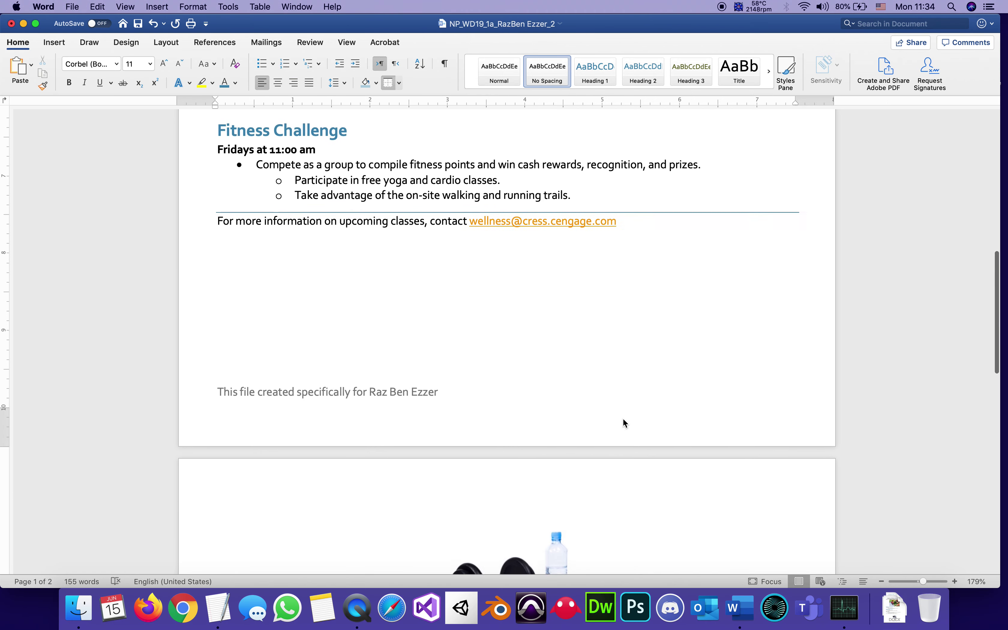
pyautogui.scroll(-7, 623, 419)
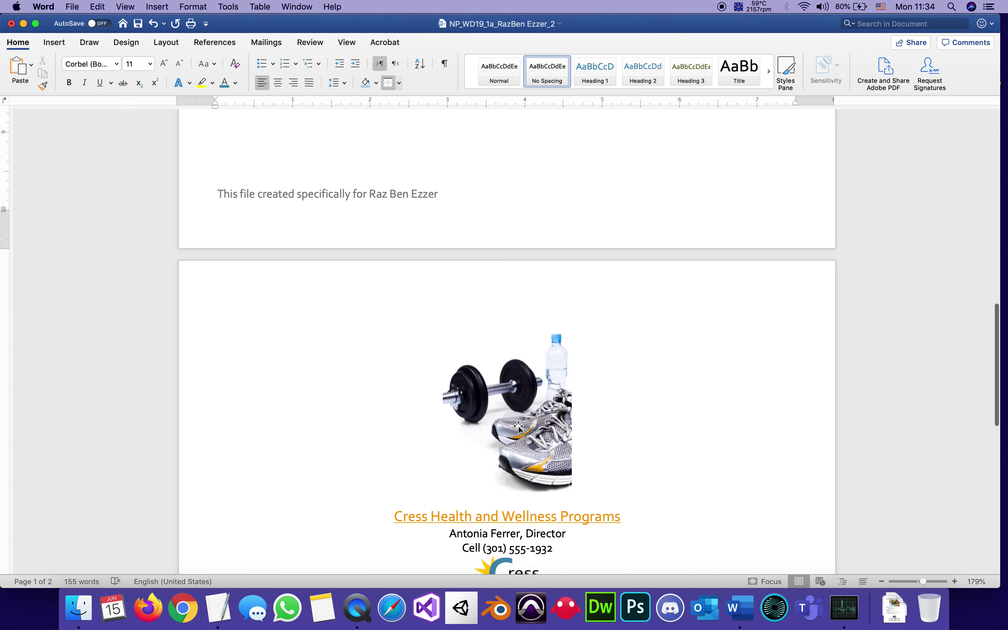
pyautogui.click(519, 427)
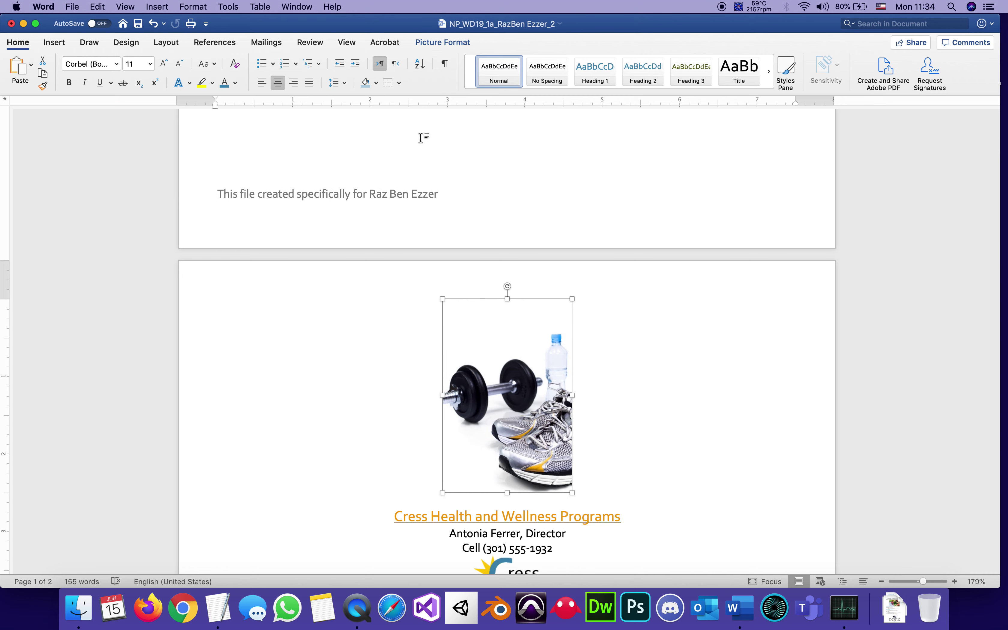
pyautogui.click(415, 160)
pyautogui.scroll(3, 415, 160)
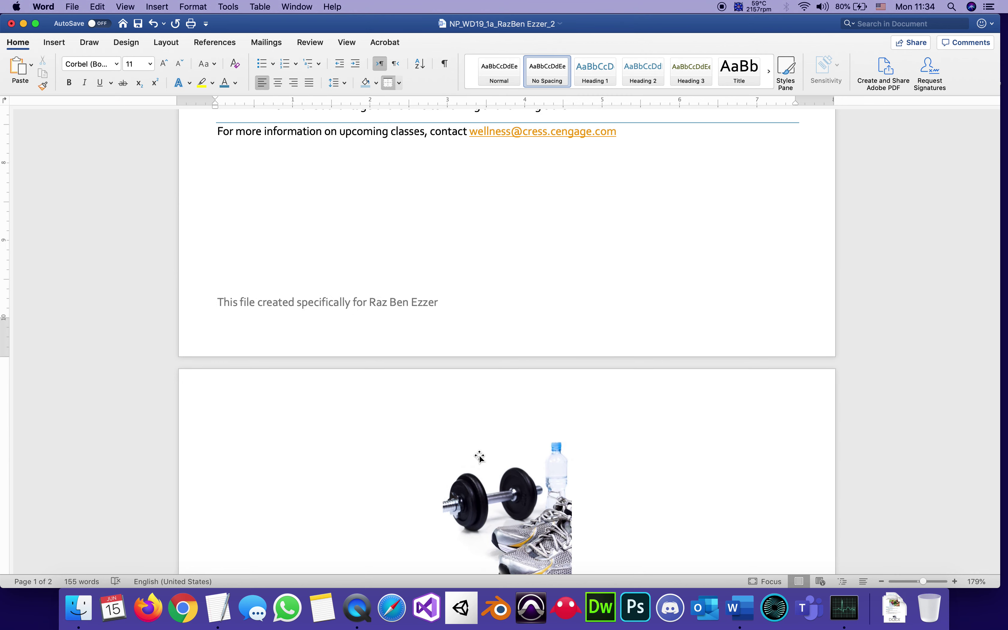
pyautogui.click(492, 478)
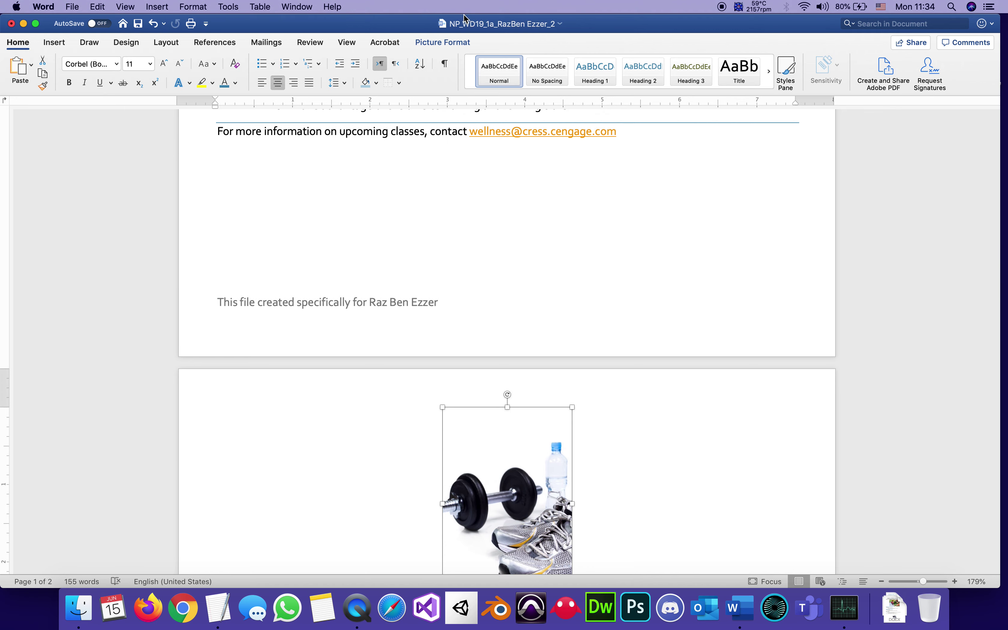
# Reduce the picture's height to 1" in Picture Format.
pyautogui.click(446, 43)
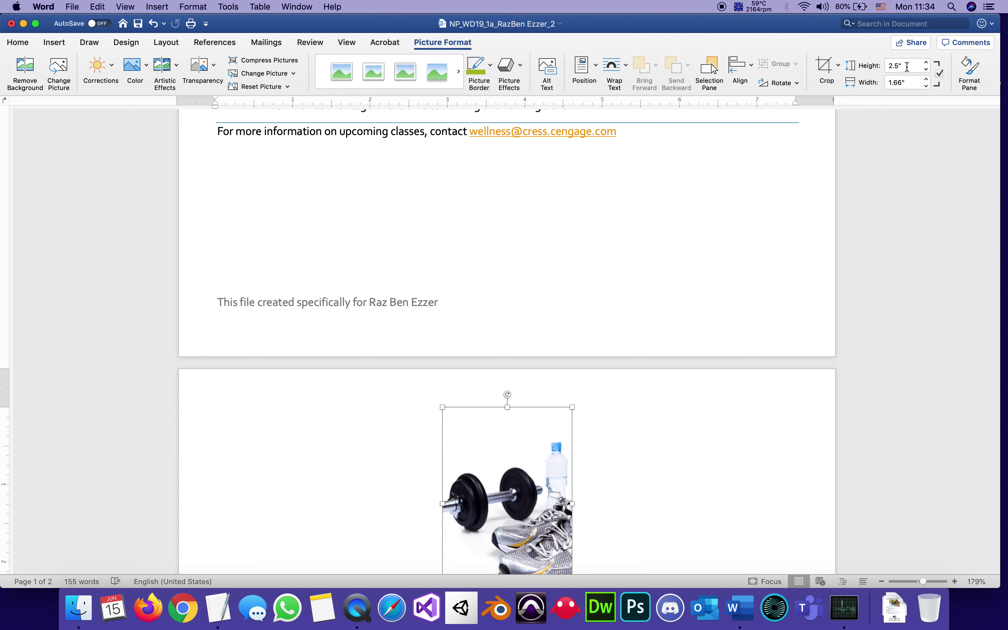
pyautogui.click(927, 70)
pyautogui.click(927, 70)
pyautogui.click(927, 70)
pyautogui.click(927, 70)
pyautogui.click(927, 70)
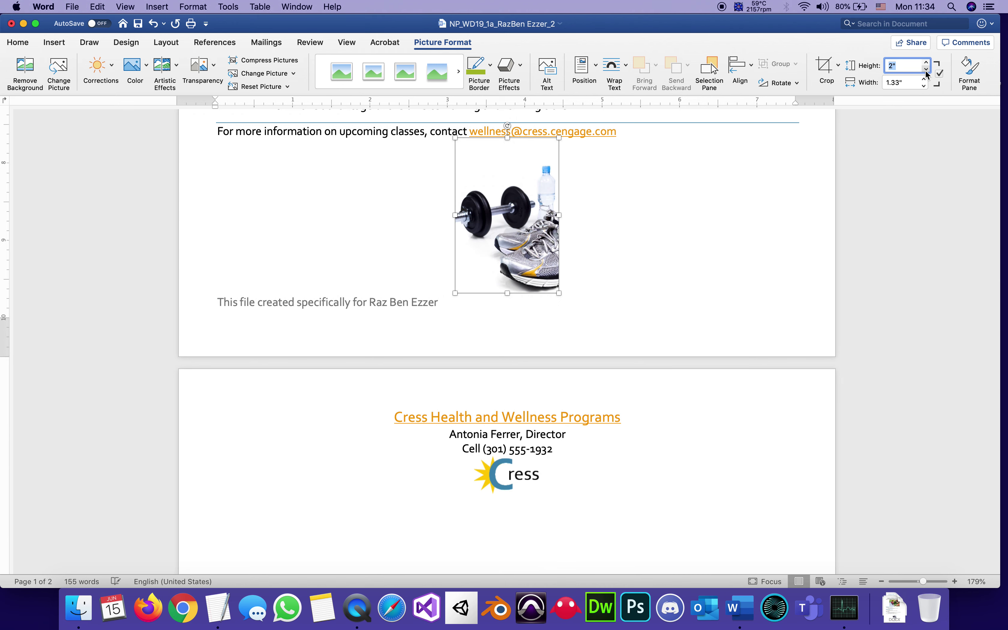
pyautogui.click(927, 70)
pyautogui.click(927, 70)
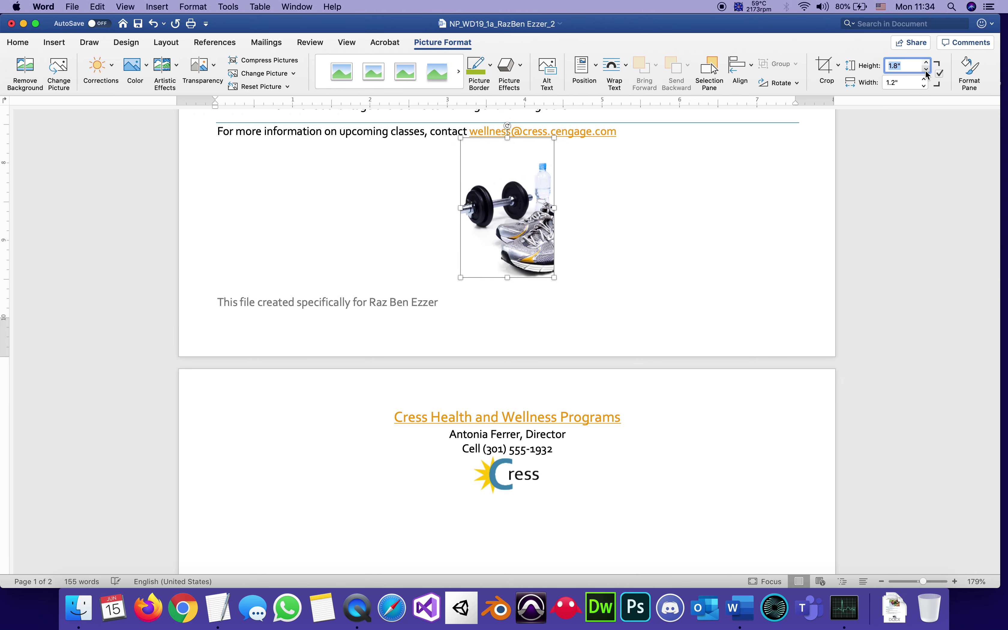
pyautogui.click(928, 70)
pyautogui.click(927, 70)
pyautogui.click(927, 70)
pyautogui.click(927, 71)
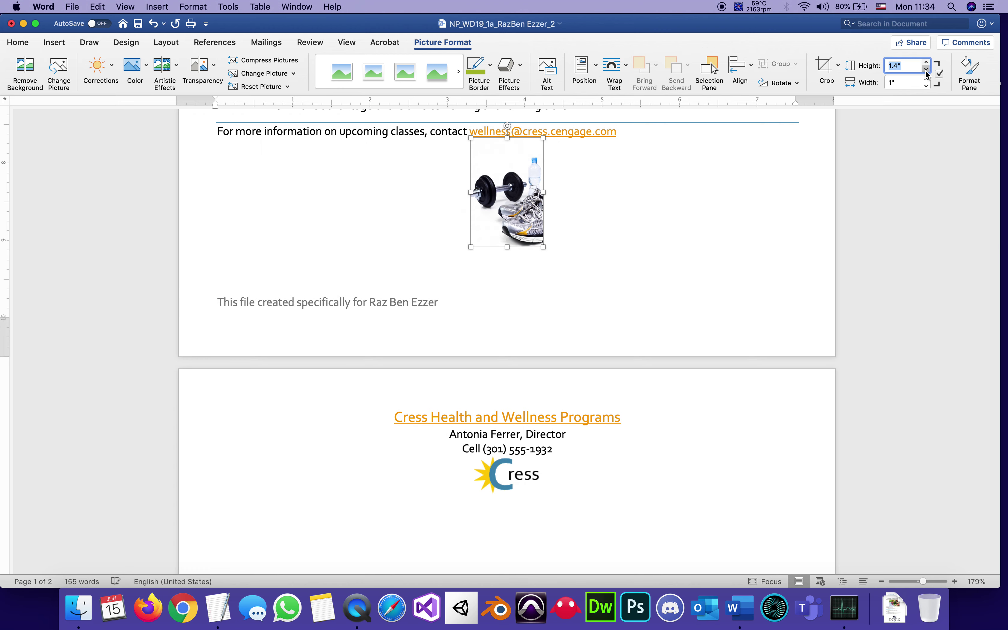
pyautogui.click(927, 71)
pyautogui.click(927, 70)
pyautogui.click(927, 71)
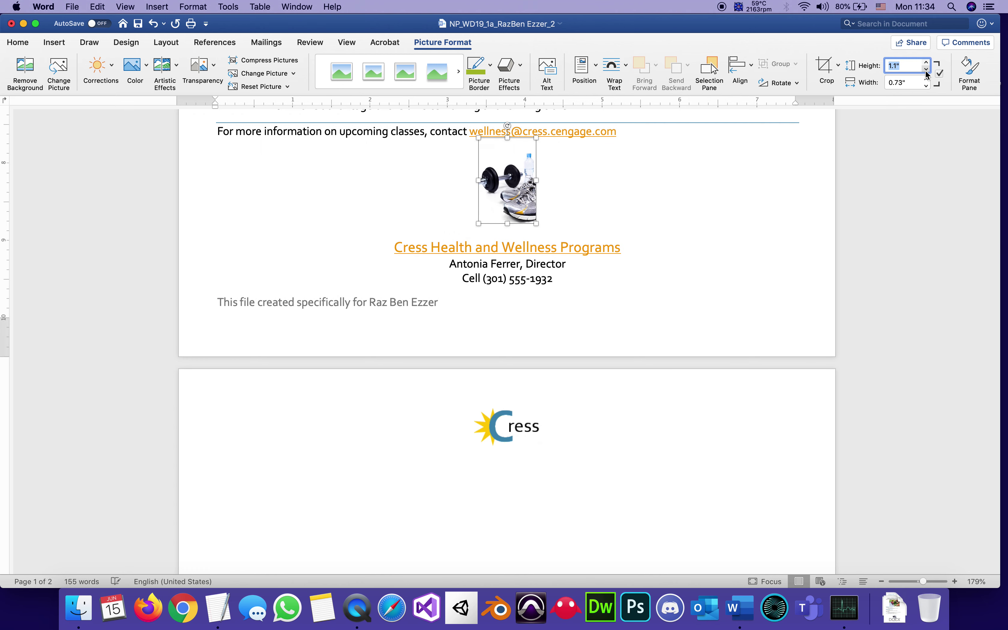
pyautogui.click(927, 71)
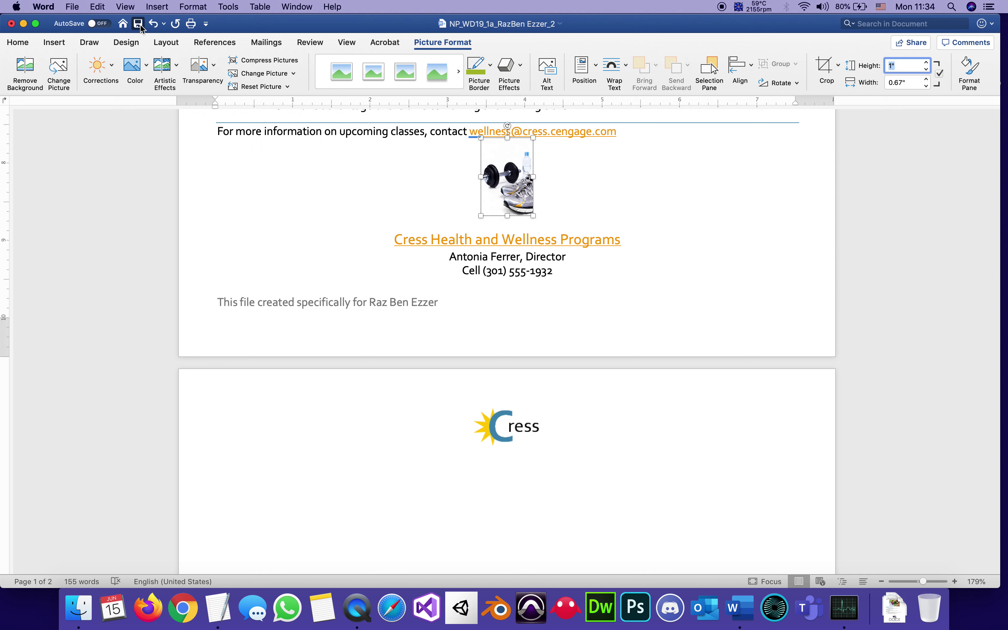
pyautogui.click(299, 6)
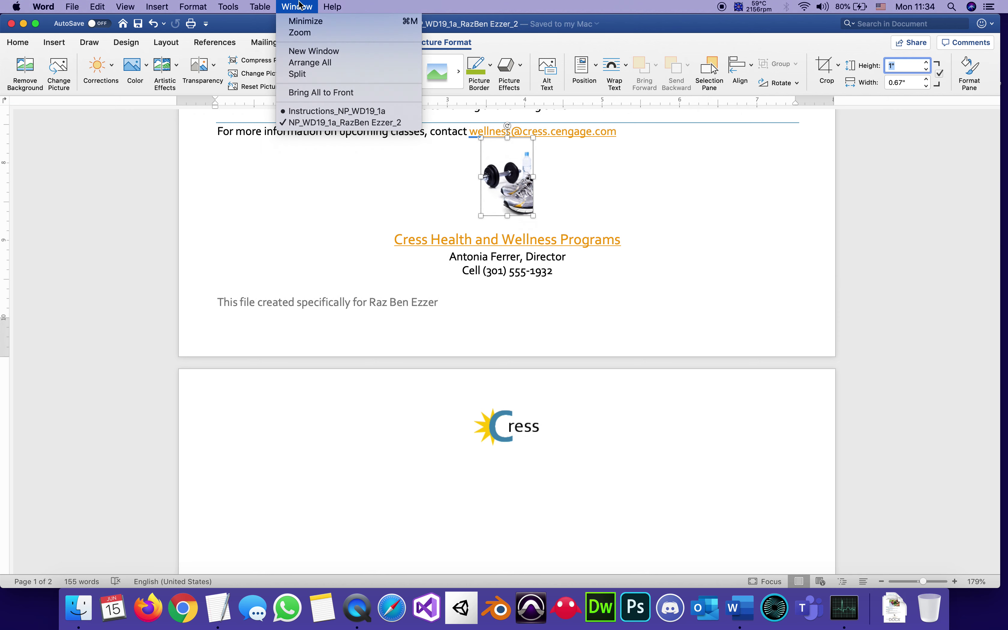
# Highlight step 12 yellow in Instructions_NP_WD19_1a, then return to the flyer.
pyautogui.click(314, 111)
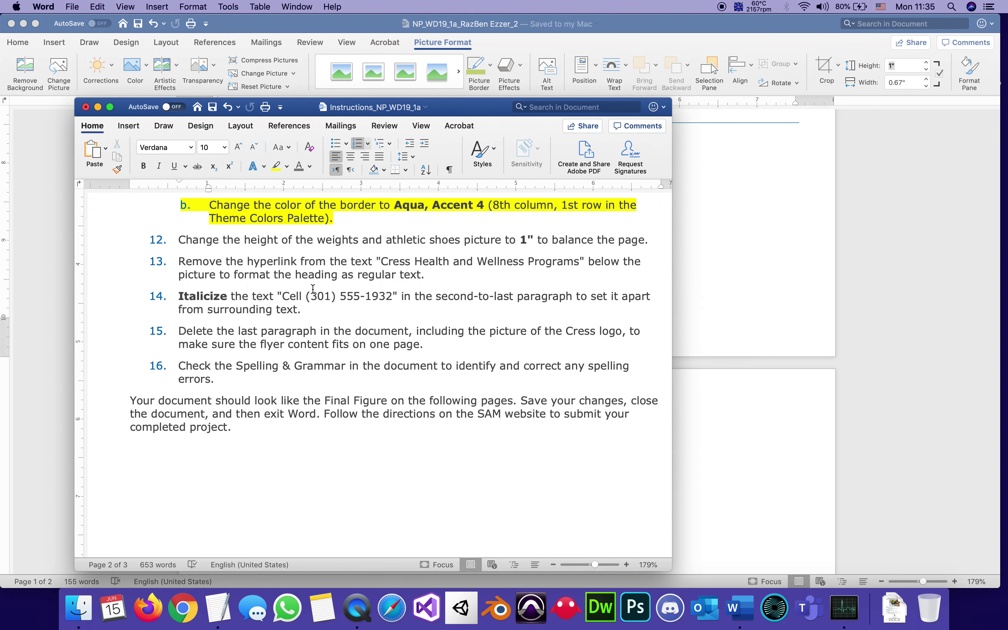
pyautogui.click(392, 263)
pyautogui.moveTo(178, 240); pyautogui.dragTo(650, 238)
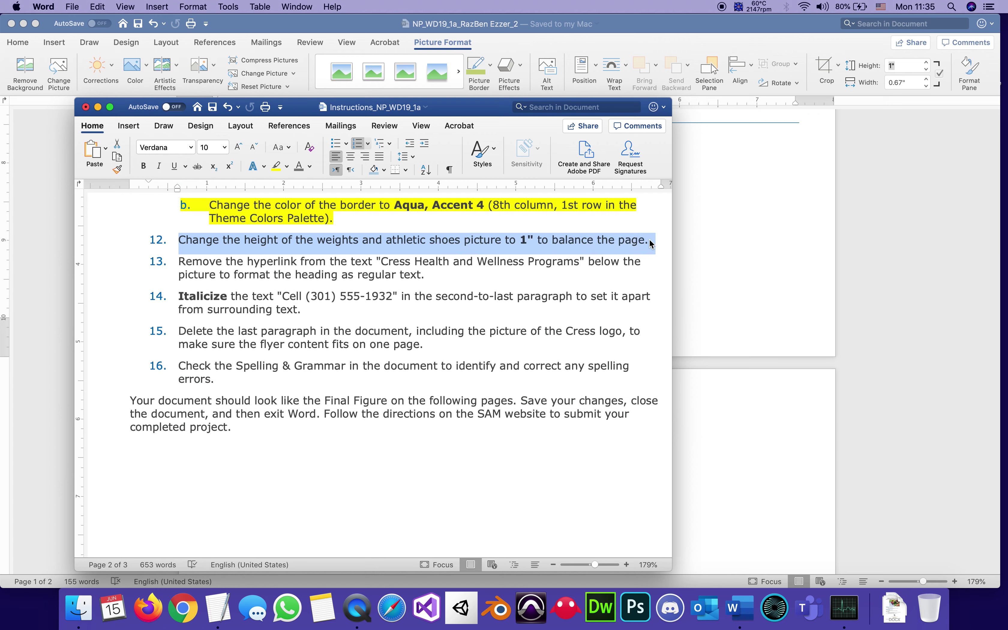
pyautogui.click(276, 166)
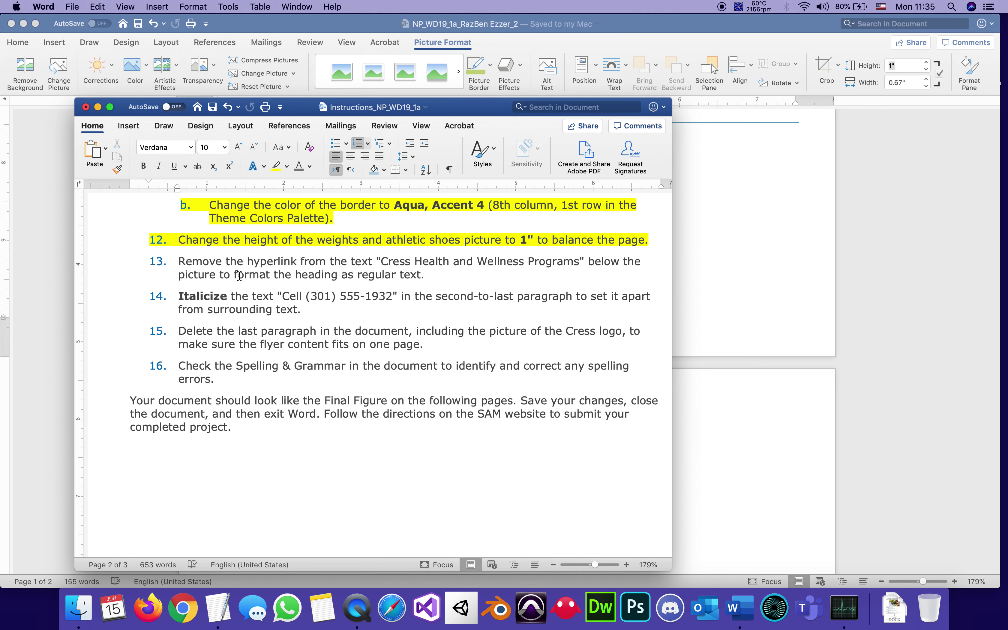
pyautogui.click(903, 313)
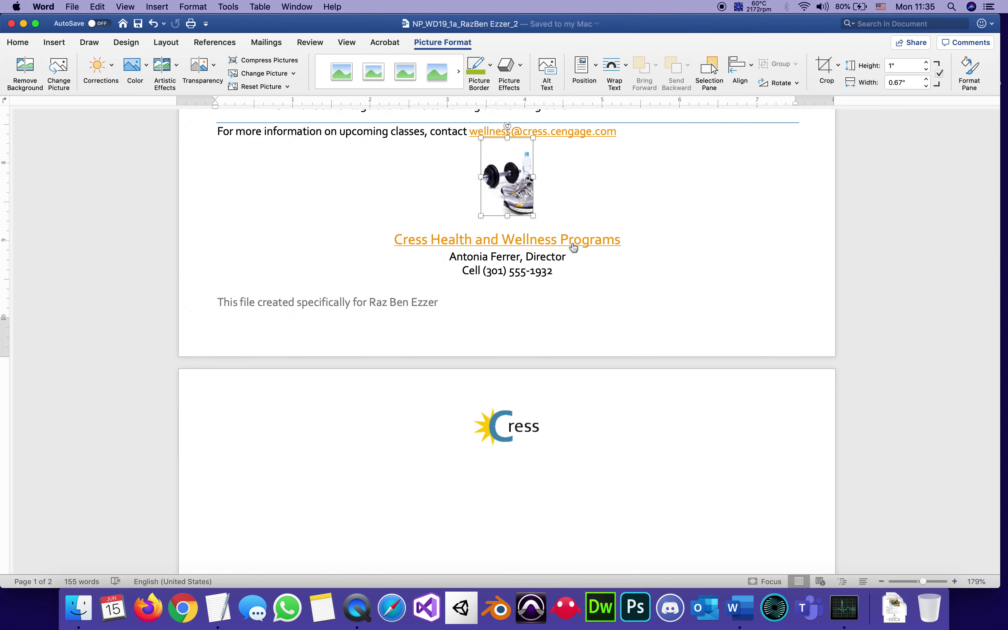
# Remove the hyperlink from the 'Cress Health and Wellness Programs' heading, leaving plain text.
pyautogui.moveTo(582, 249)
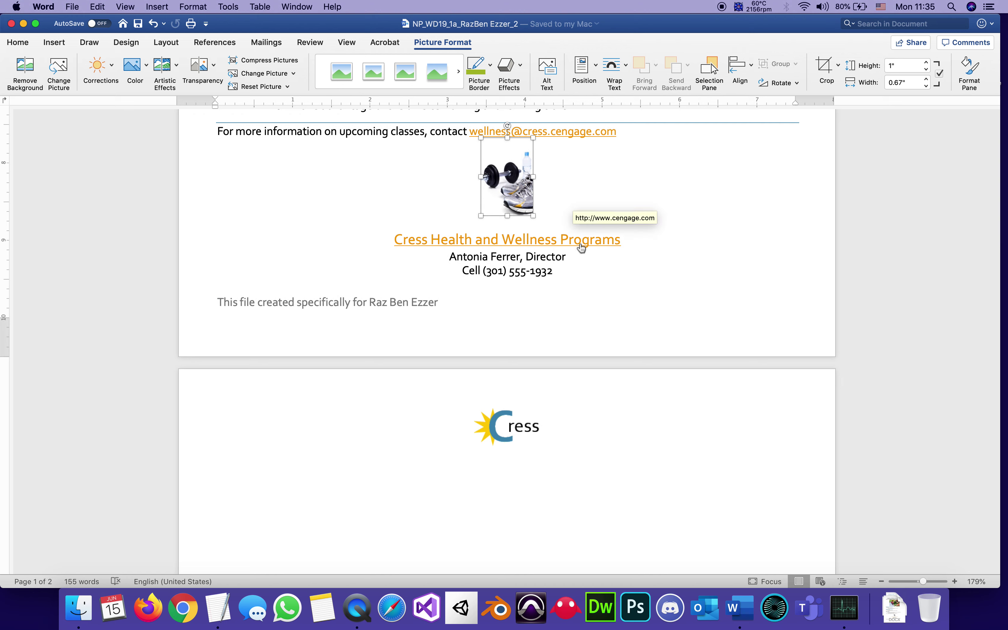
pyautogui.moveTo(622, 239); pyautogui.dragTo(398, 244)
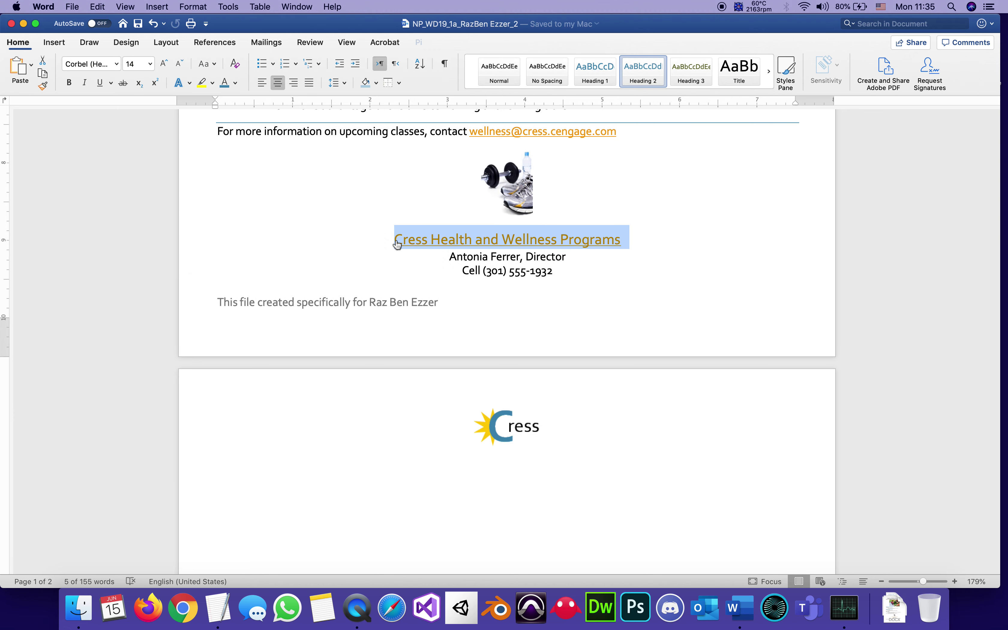
pyautogui.rightClick(420, 241)
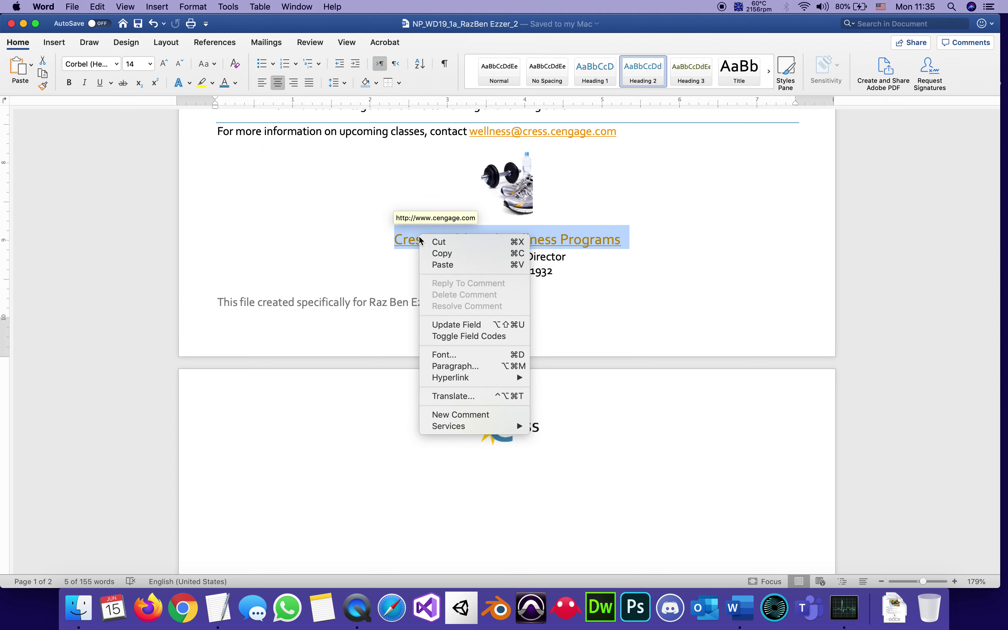
pyautogui.moveTo(445, 383)
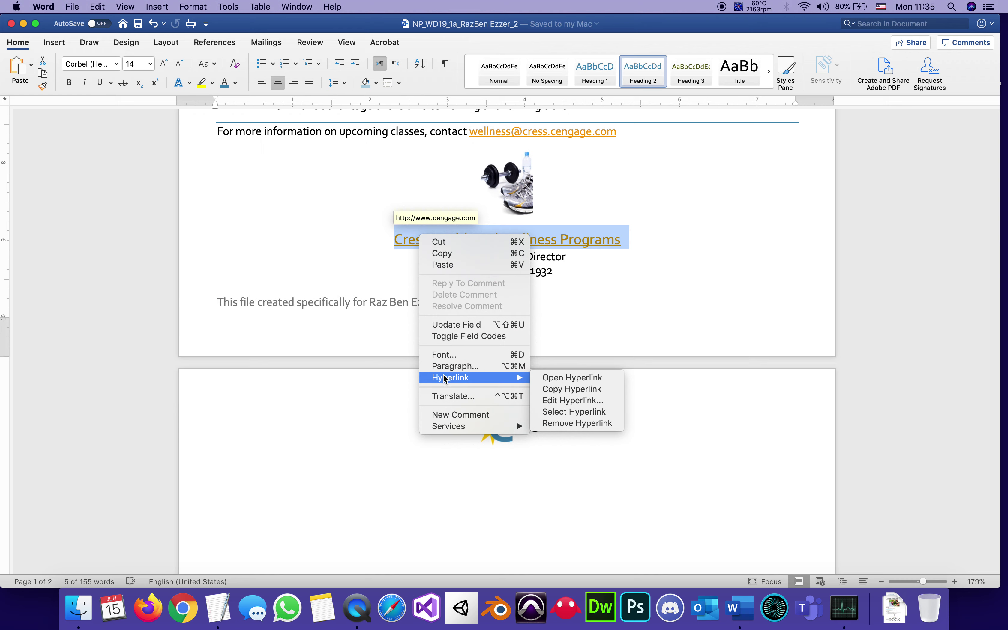
pyautogui.click(587, 423)
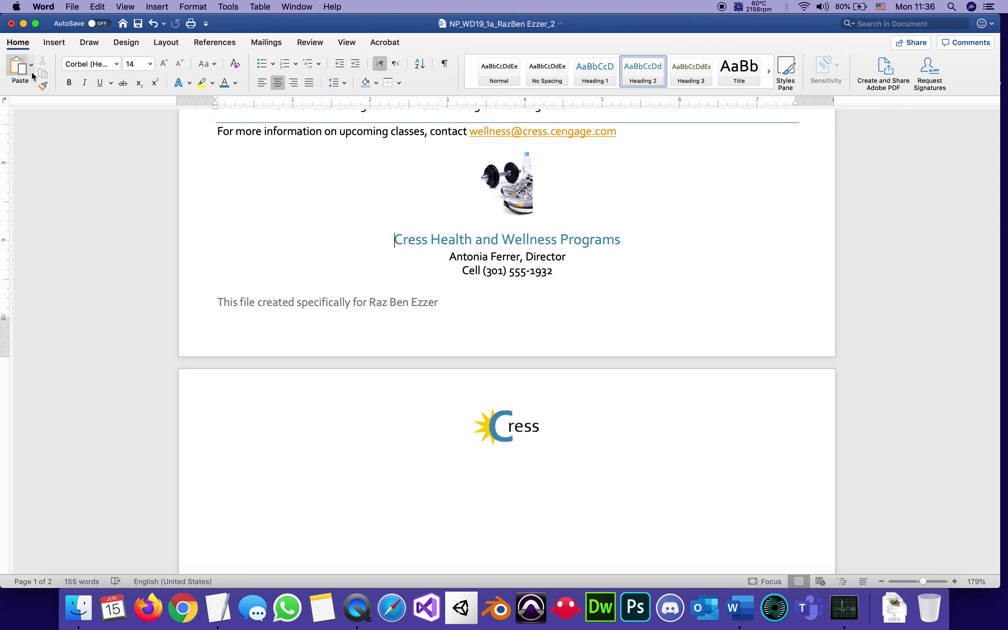
# Save the flyer, then highlight step 13 yellow in Instructions_NP_WD19_1a.
pyautogui.click(139, 24)
pyautogui.click(297, 6)
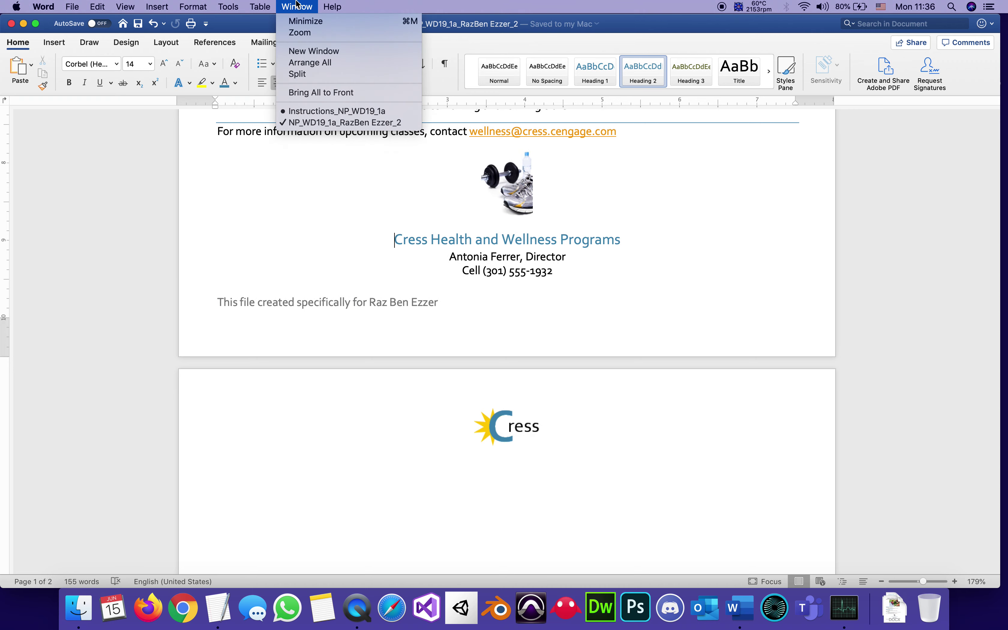
pyautogui.click(322, 112)
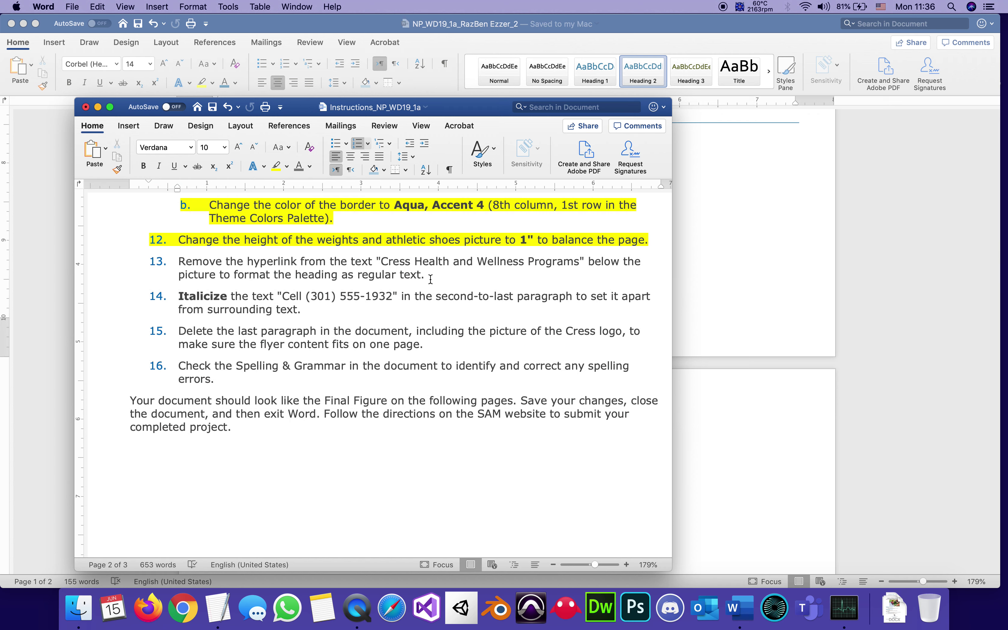
pyautogui.moveTo(429, 280); pyautogui.dragTo(189, 260)
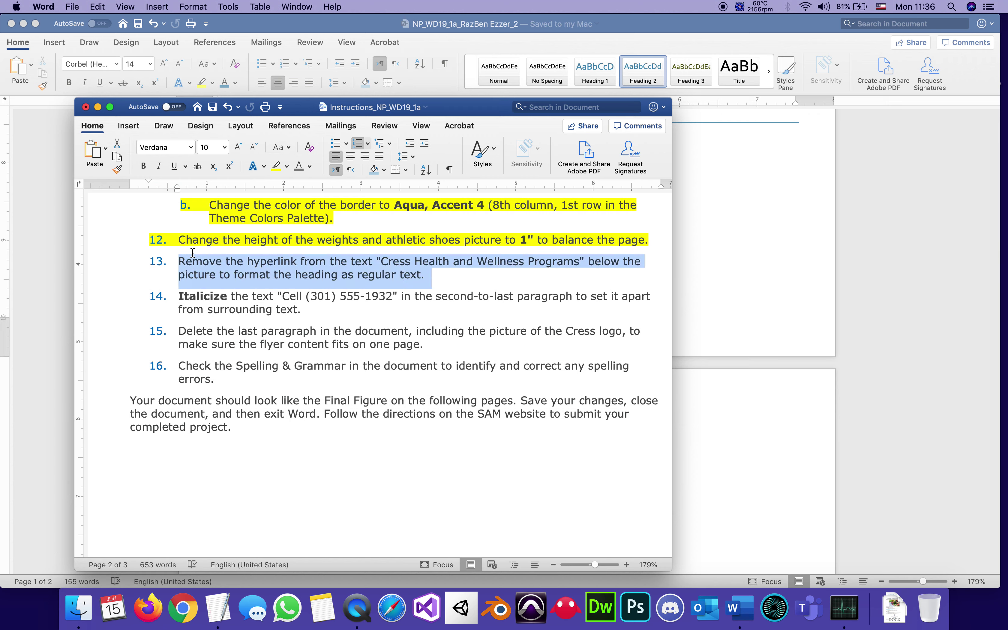
pyautogui.click(275, 167)
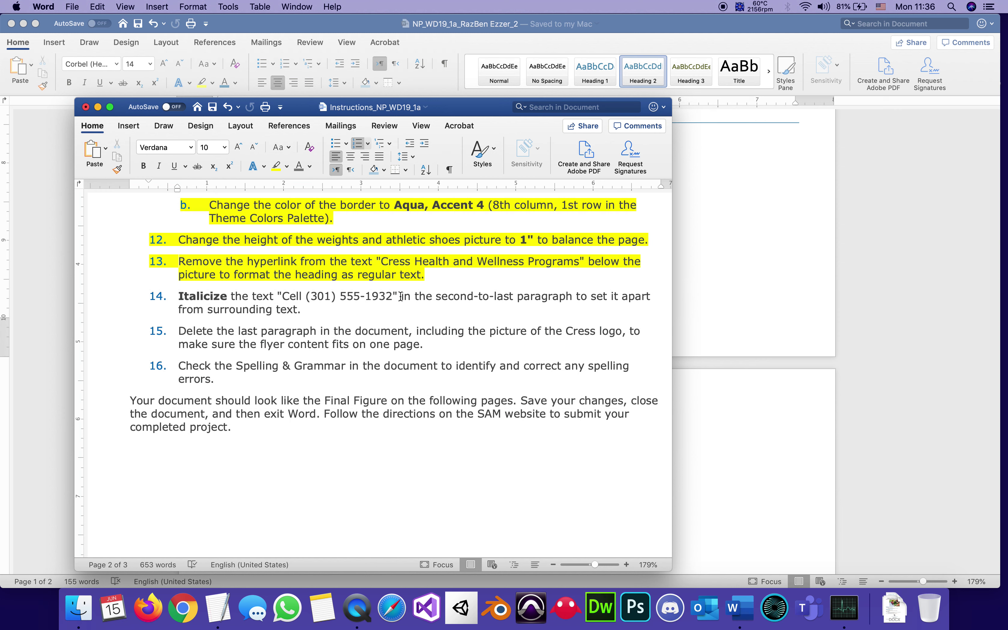
# Italicize the director's Cell phone line in the flyer and save it.
pyautogui.click(838, 295)
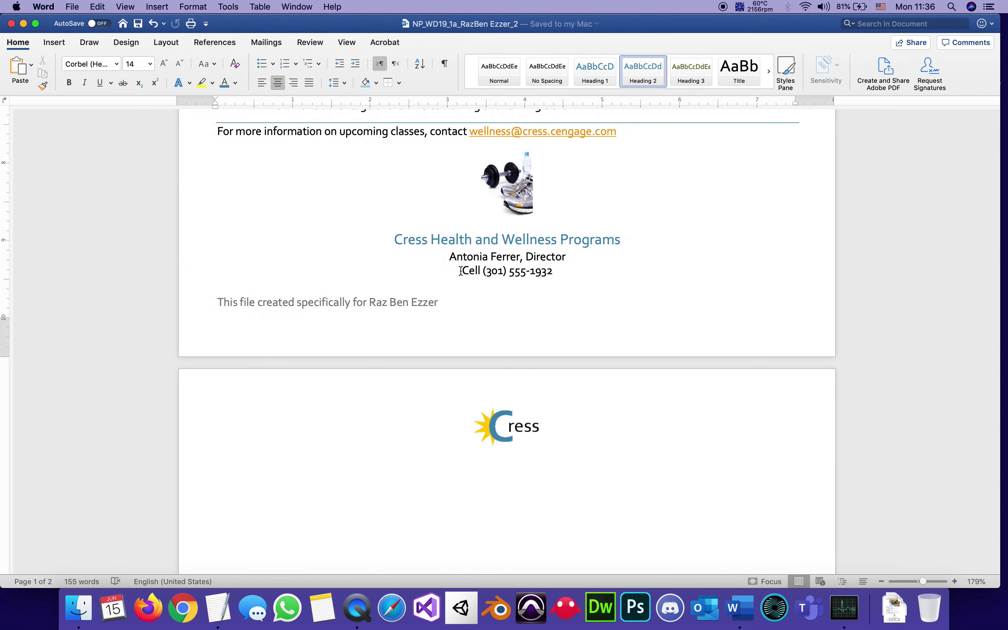
pyautogui.moveTo(471, 271); pyautogui.dragTo(557, 271)
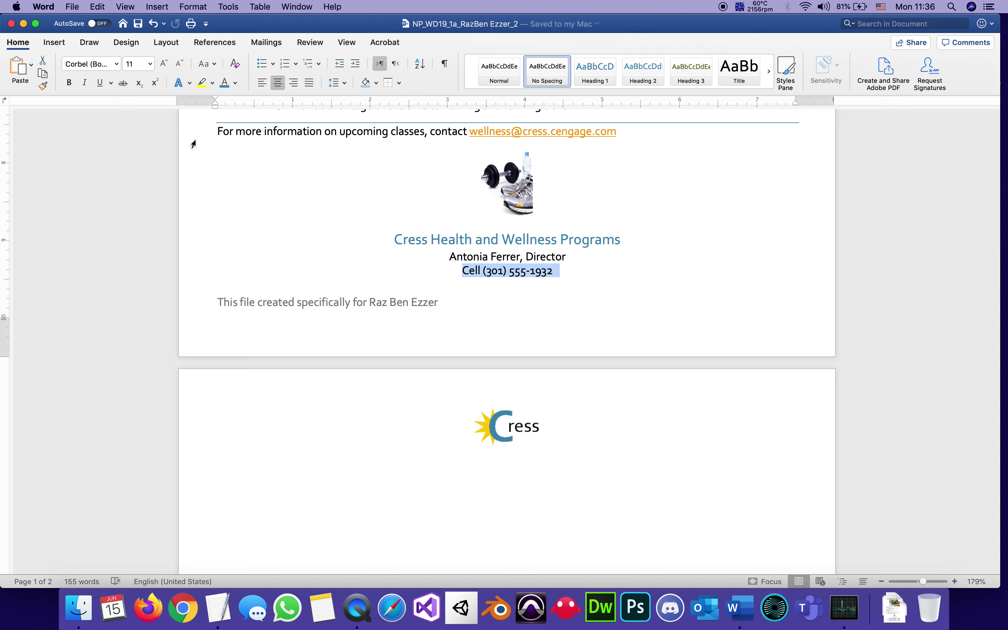
pyautogui.click(85, 80)
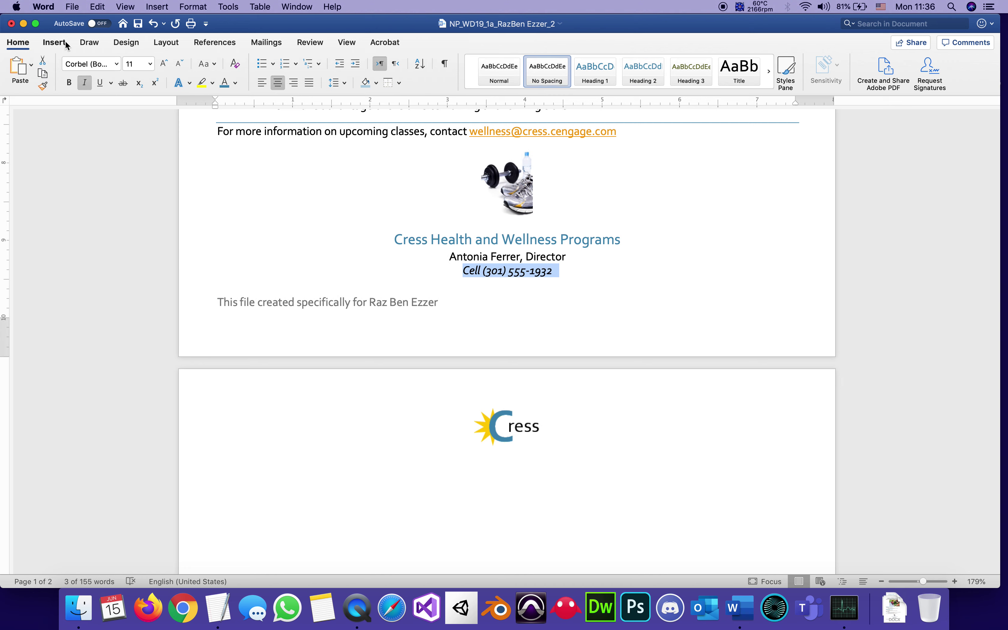
pyautogui.click(138, 26)
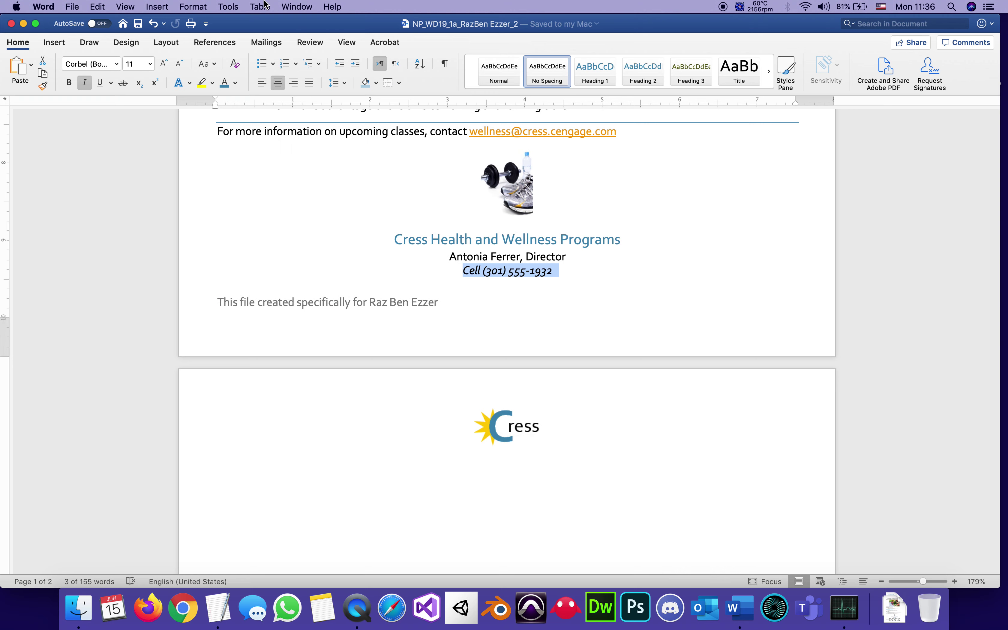
# Highlight step 14 yellow in Instructions_NP_WD19_1a, then return to the flyer.
pyautogui.click(297, 7)
pyautogui.click(323, 111)
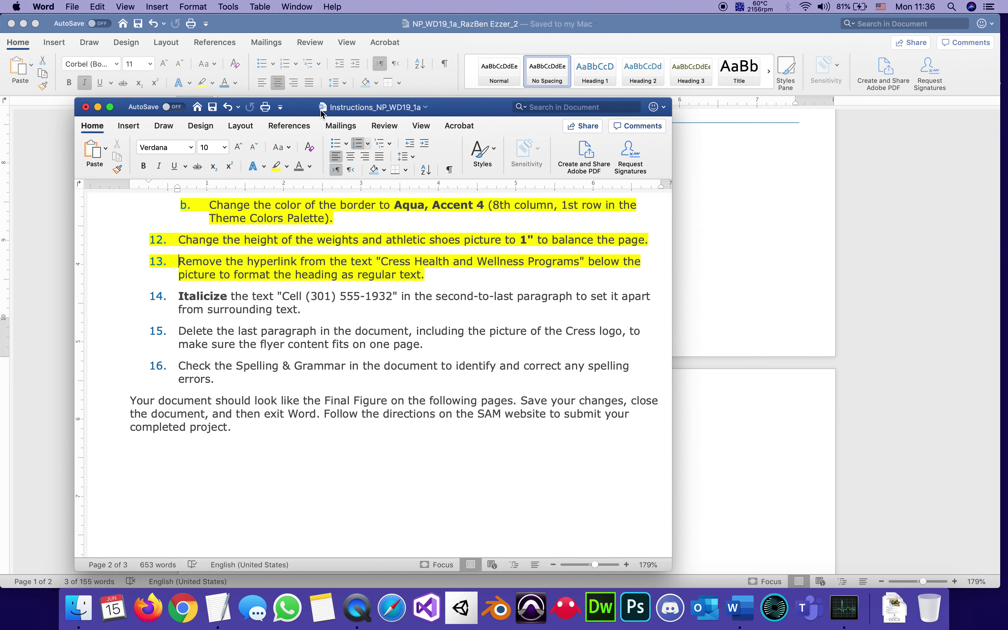
pyautogui.moveTo(312, 316); pyautogui.dragTo(178, 297)
pyautogui.click(276, 166)
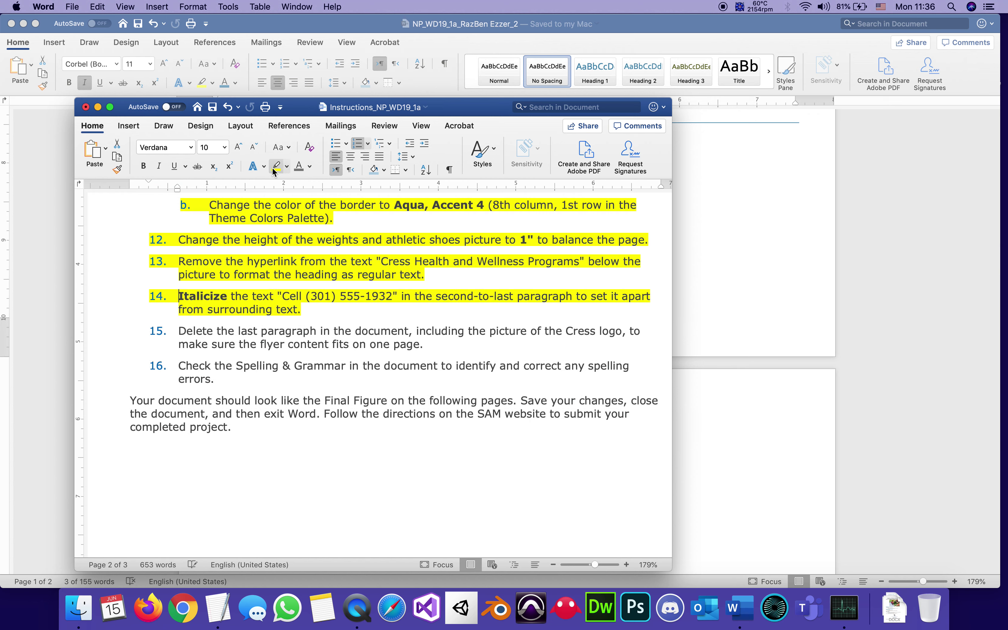
pyautogui.click(293, 339)
pyautogui.click(910, 318)
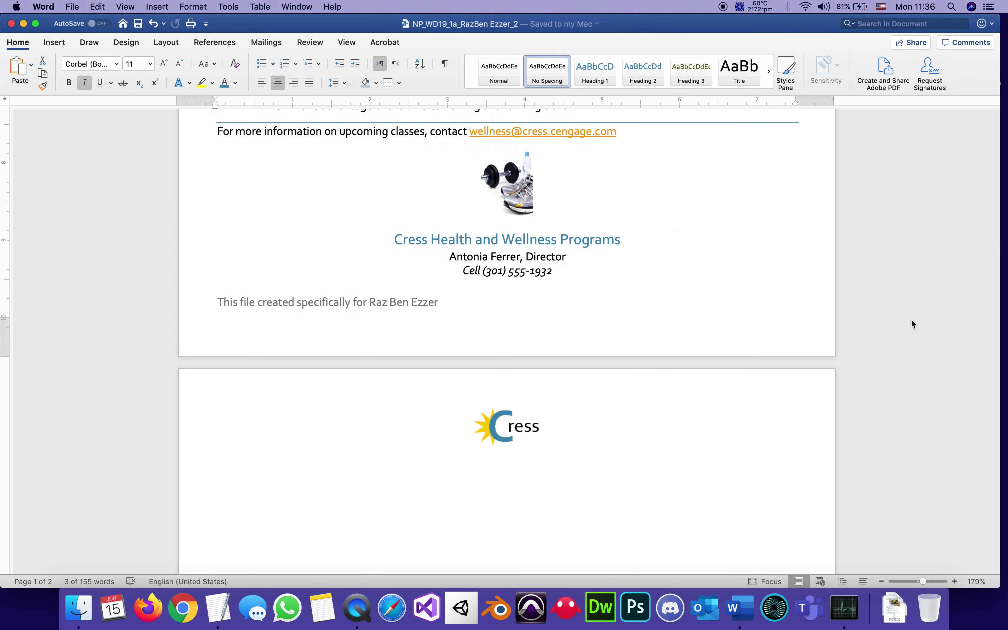
# Delete the Cress logo picture from page 2 and scroll to check the flyer's length.
pyautogui.click(523, 432)
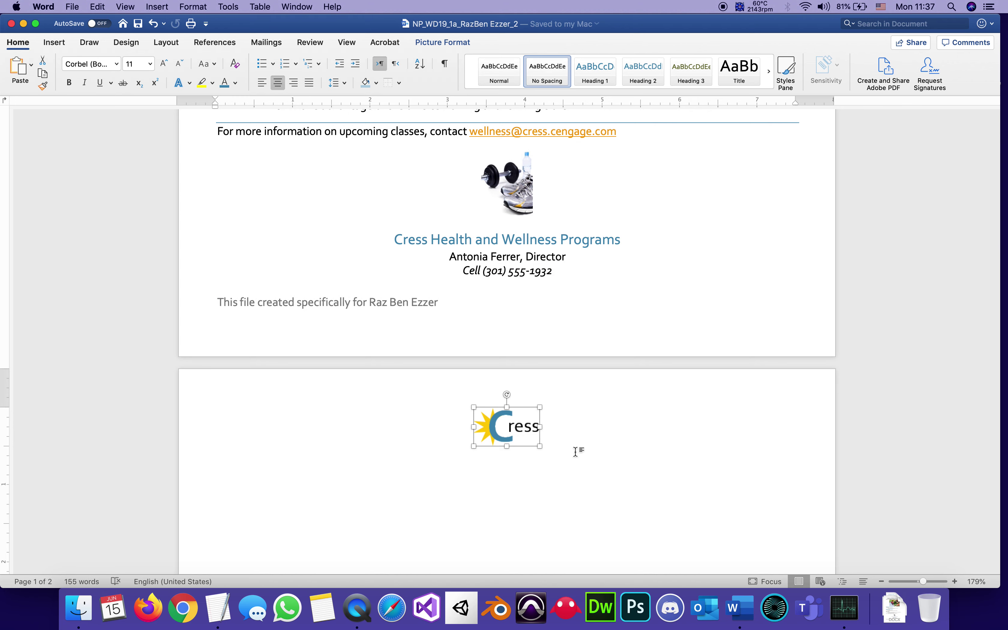
pyautogui.press('Delete')
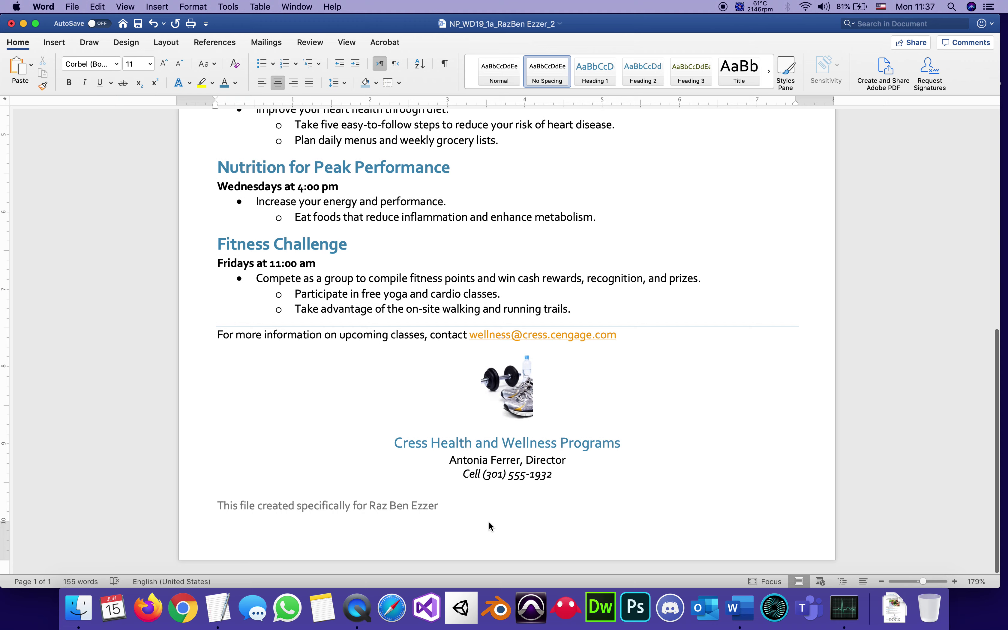
pyautogui.scroll(-1, 489, 522)
pyautogui.scroll(3, 489, 522)
pyautogui.scroll(-3, 489, 522)
pyautogui.scroll(3, 509, 424)
pyautogui.scroll(10, 507, 421)
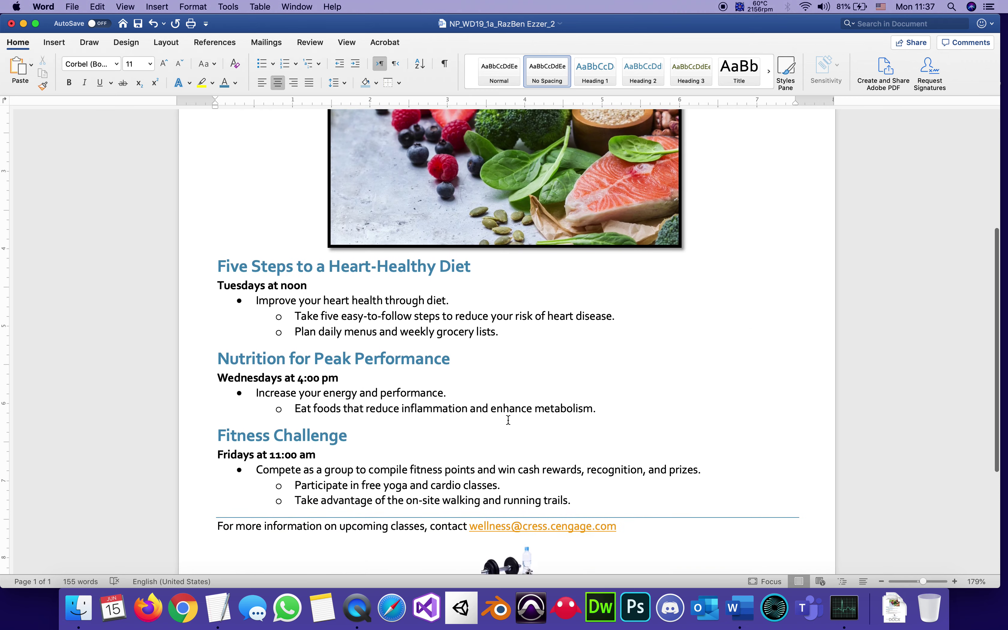
pyautogui.click(169, 44)
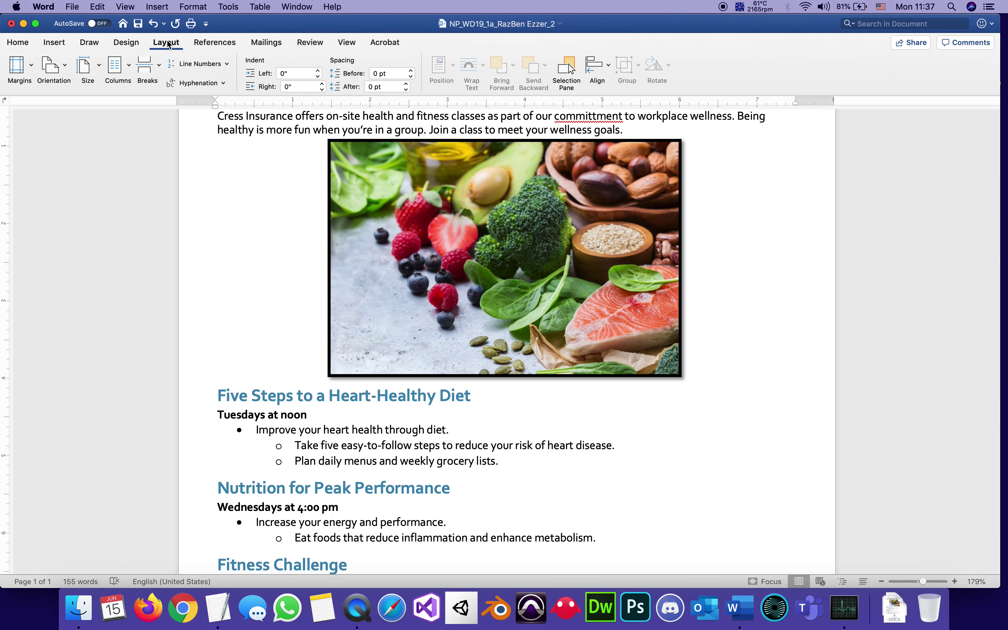
# Change the flyer's margins to Narrow so all content fits on one page.
pyautogui.click(63, 69)
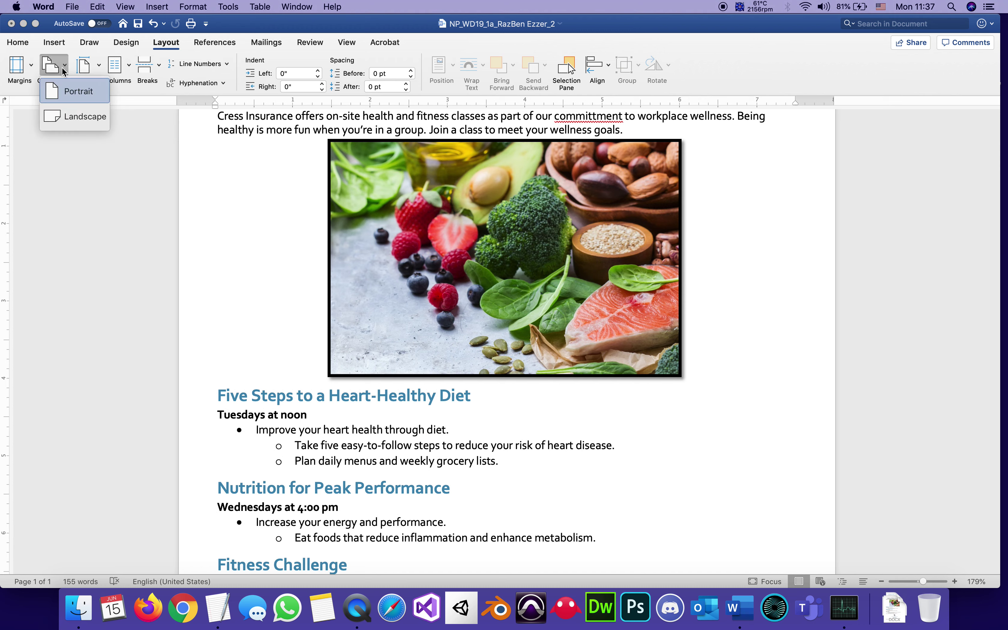
pyautogui.click(33, 66)
pyautogui.click(33, 67)
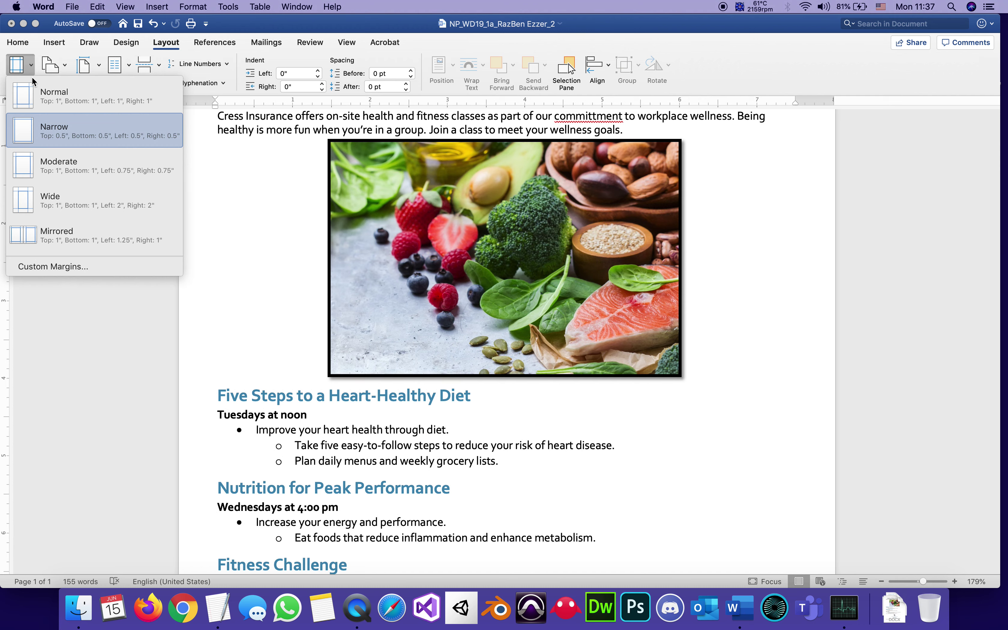
pyautogui.click(41, 99)
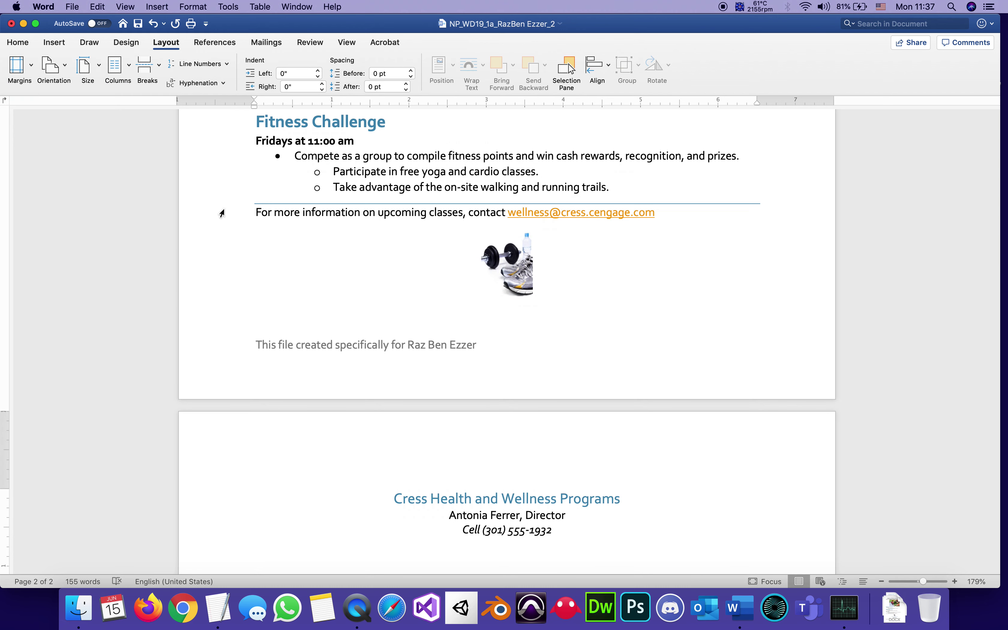
pyautogui.scroll(-3, 307, 518)
pyautogui.click(508, 436)
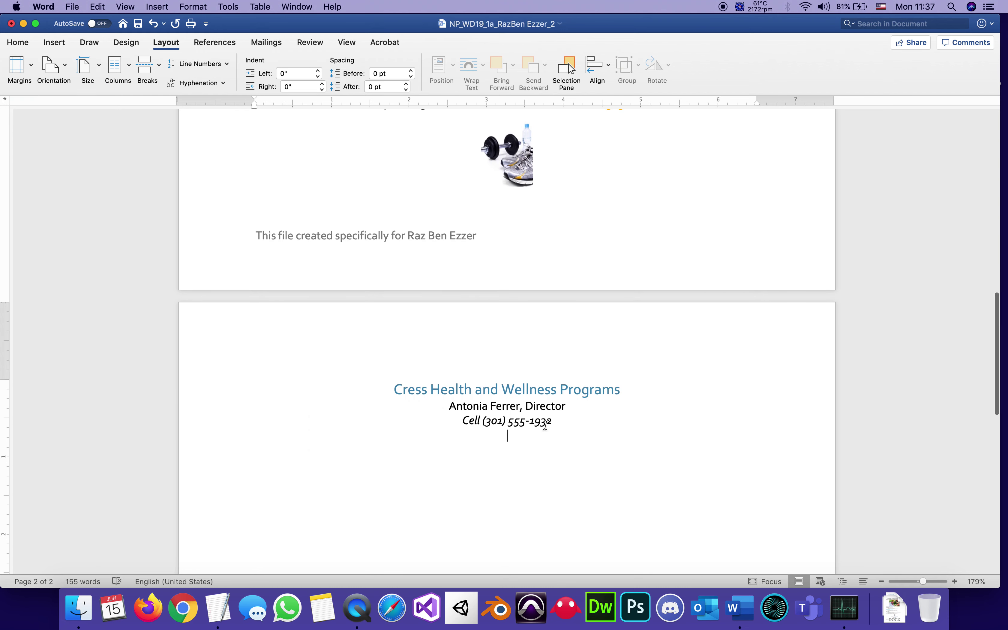
pyautogui.click(29, 68)
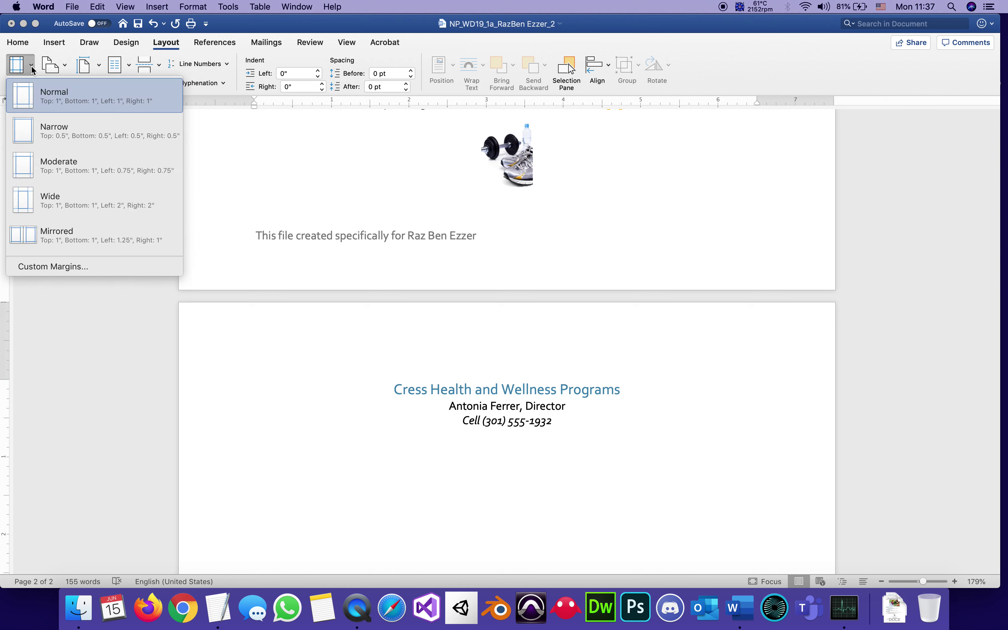
pyautogui.click(48, 133)
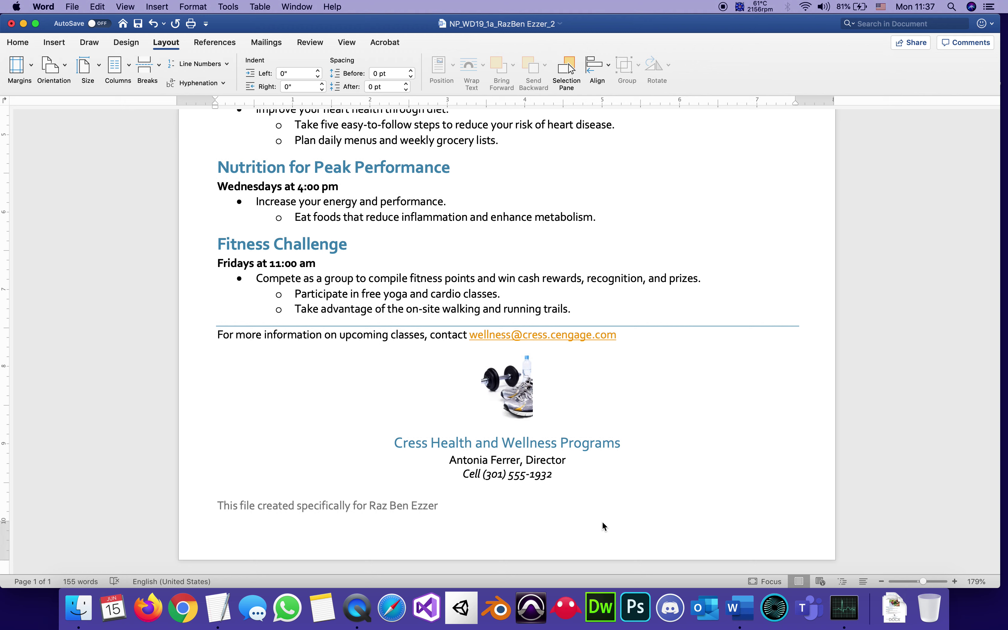
# Save the flyer and highlight step 15 yellow in Instructions_NP_WD19_1a.
pyautogui.click(139, 26)
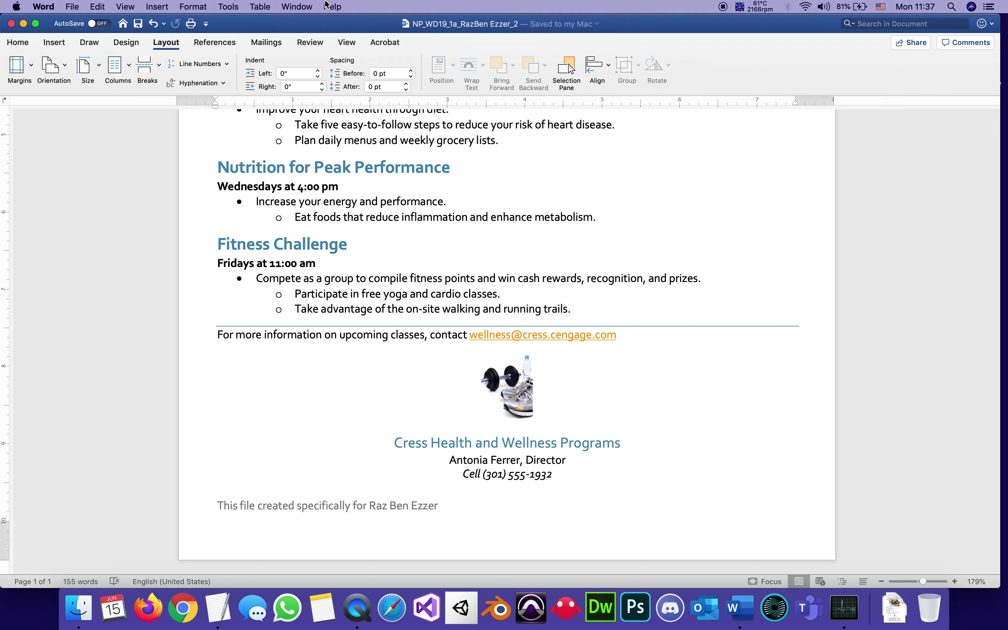
pyautogui.click(297, 6)
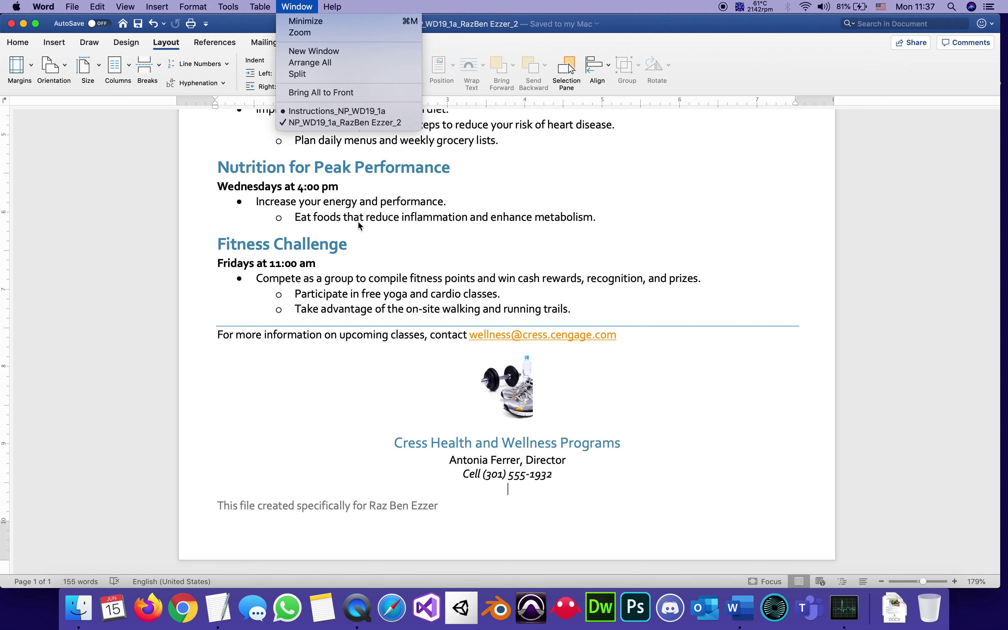
pyautogui.click(351, 111)
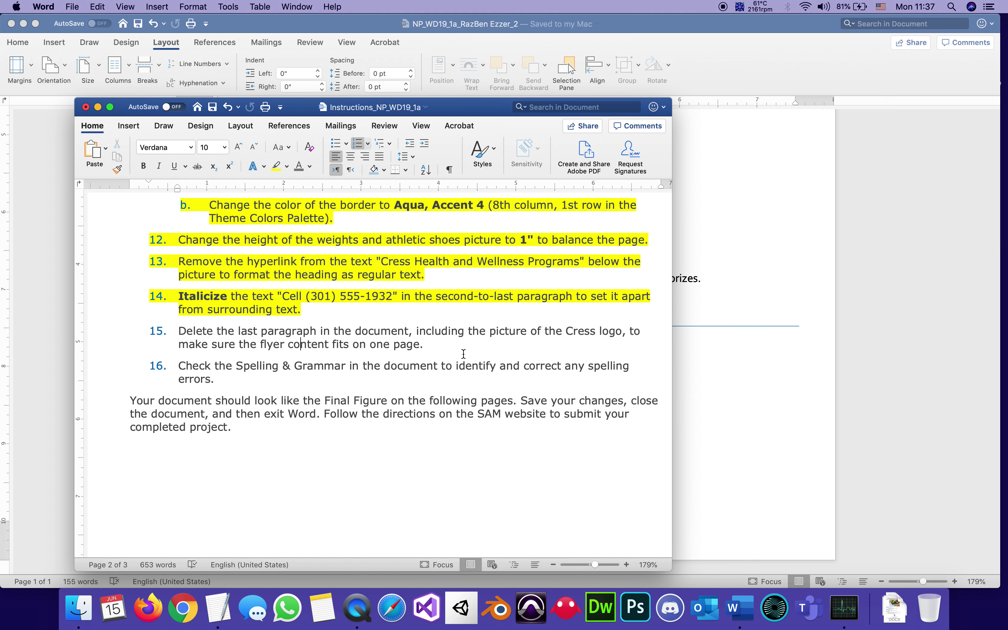
pyautogui.moveTo(450, 352); pyautogui.dragTo(174, 336)
pyautogui.click(276, 167)
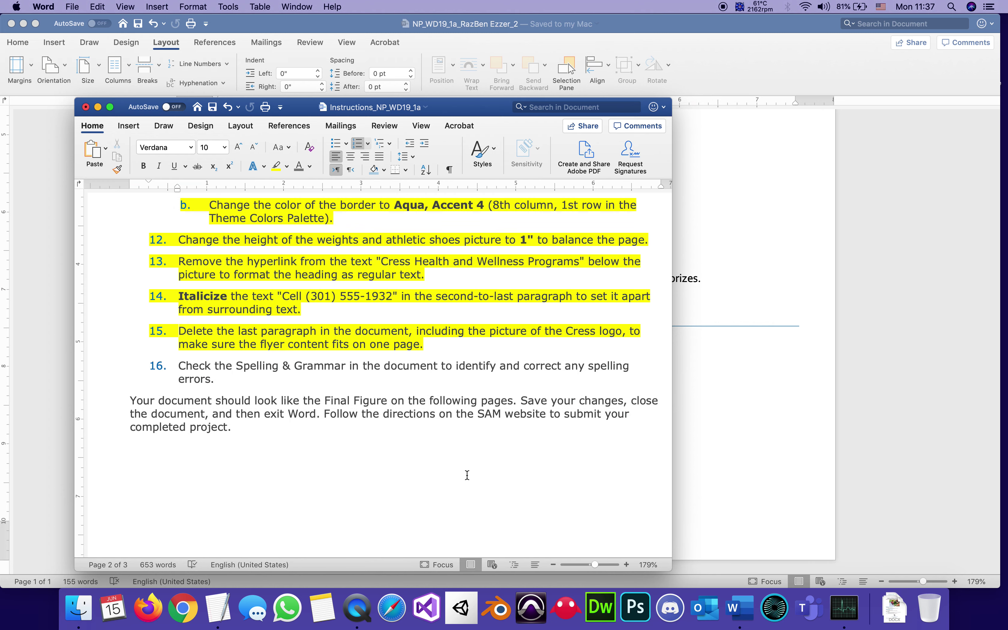
pyautogui.click(895, 334)
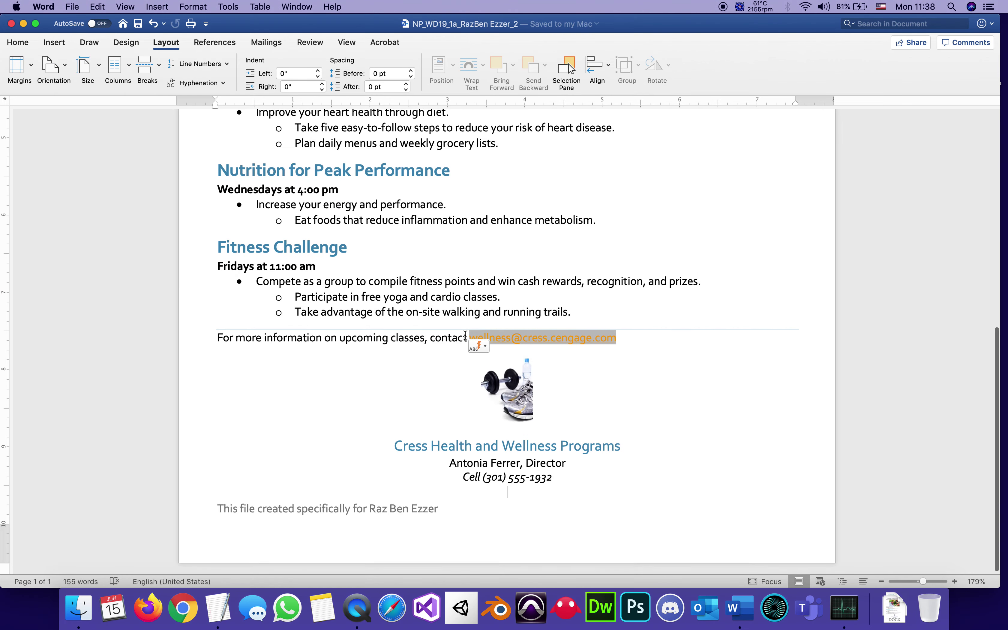
# Scroll to the top of the flyer and start Spelling & Grammar from the Review tab.
pyautogui.scroll(10, 388, 412)
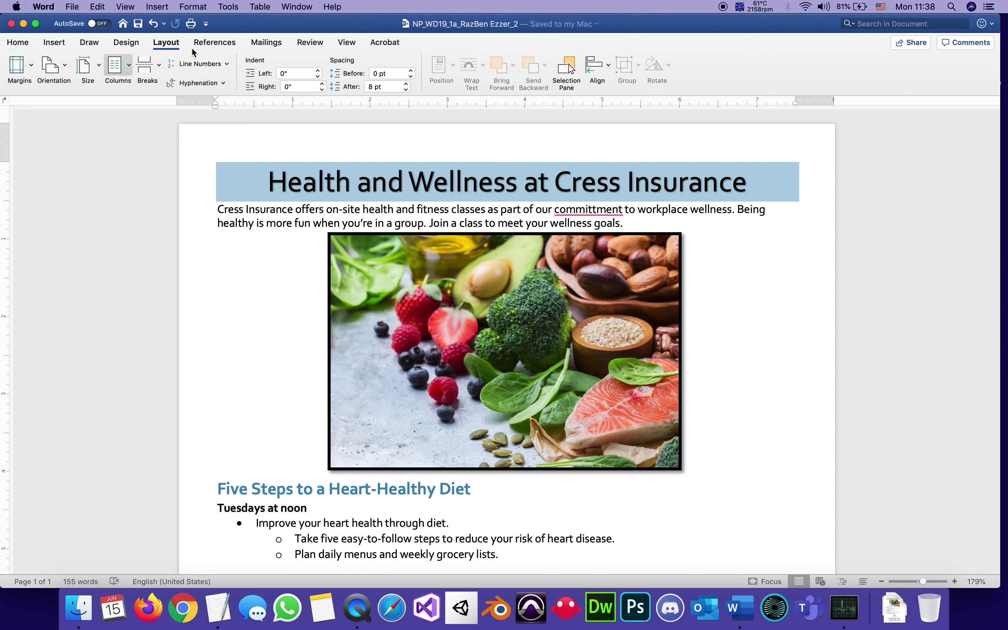
pyautogui.click(315, 44)
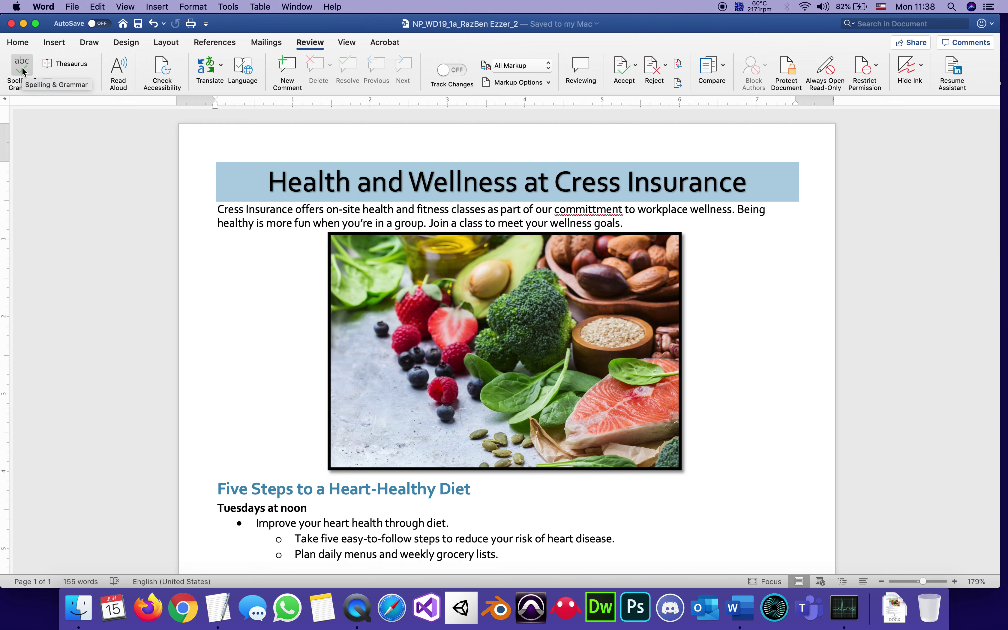
pyautogui.click(23, 70)
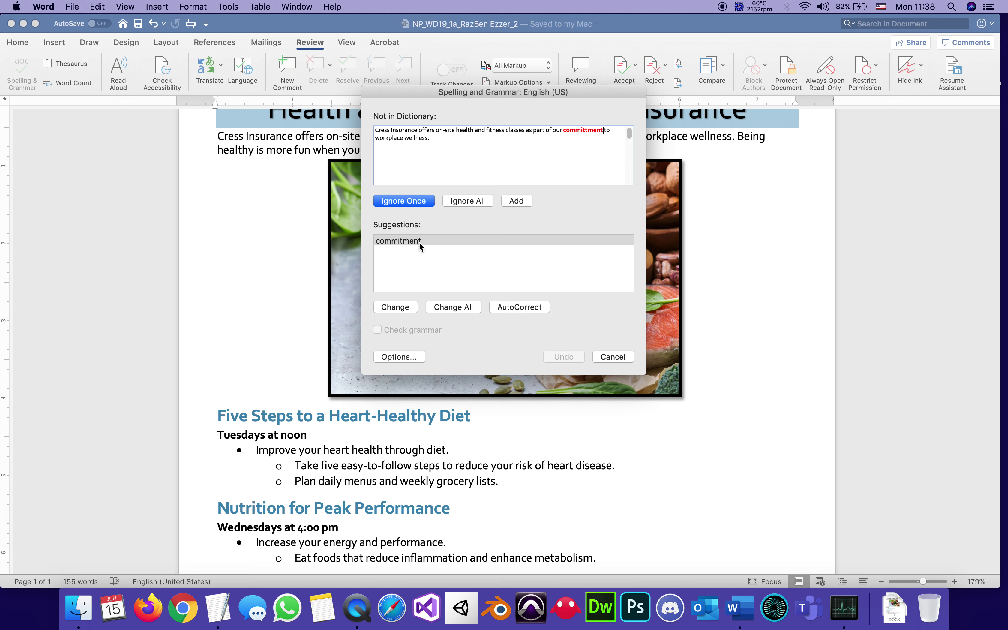
# Change 'committment' to 'commitment' and close the completed spelling check.
pyautogui.click(407, 311)
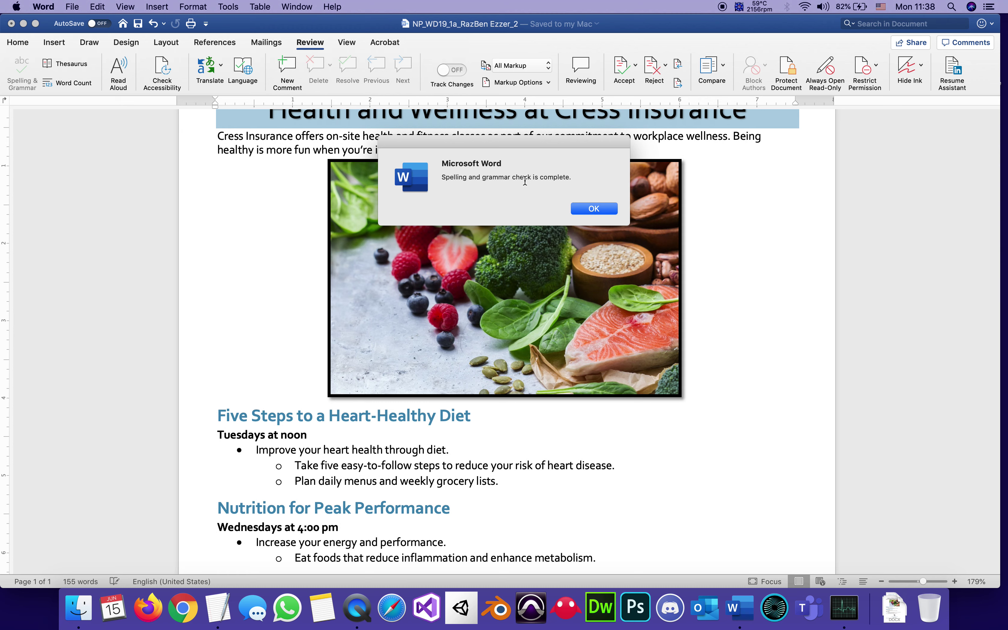
pyautogui.click(595, 210)
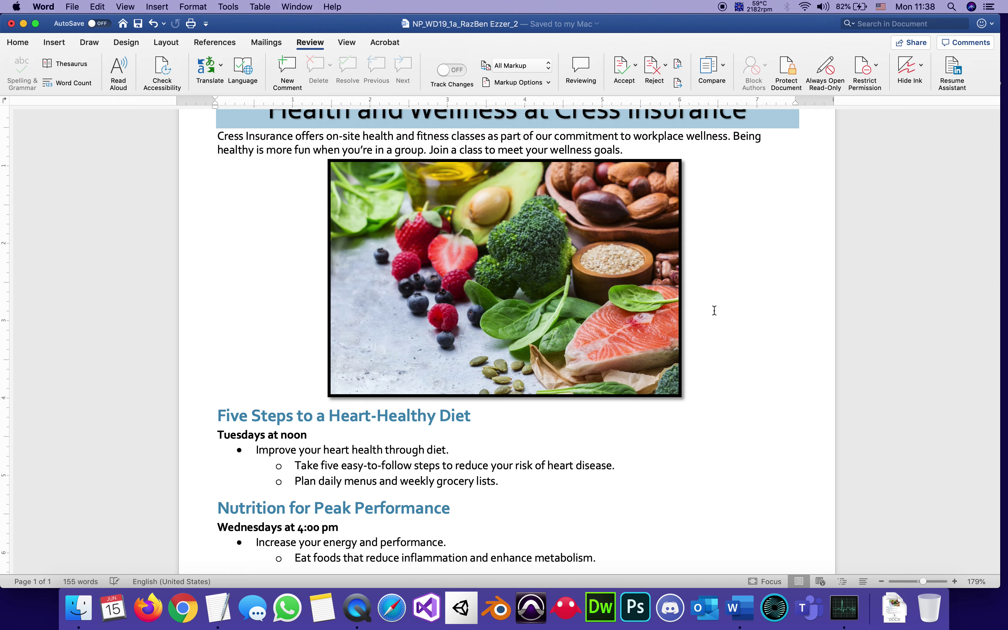
pyautogui.click(99, 6)
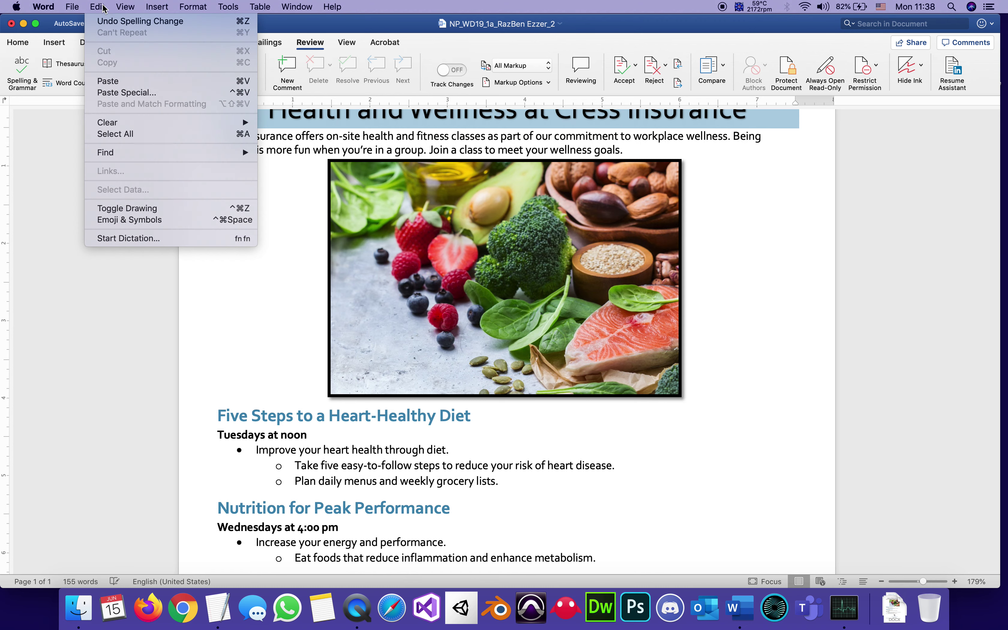
pyautogui.click(105, 21)
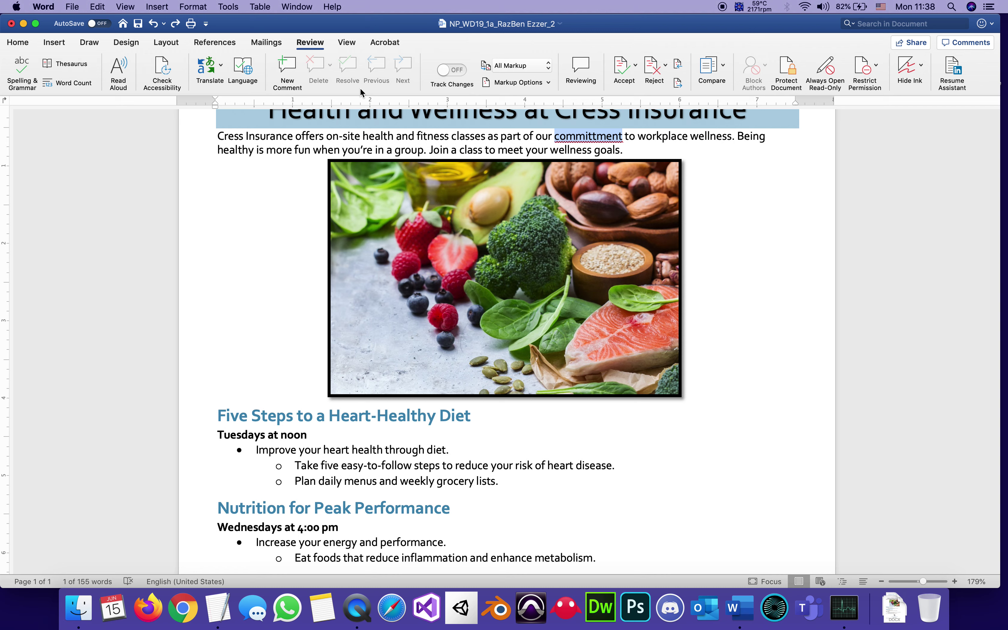
pyautogui.rightClick(574, 141)
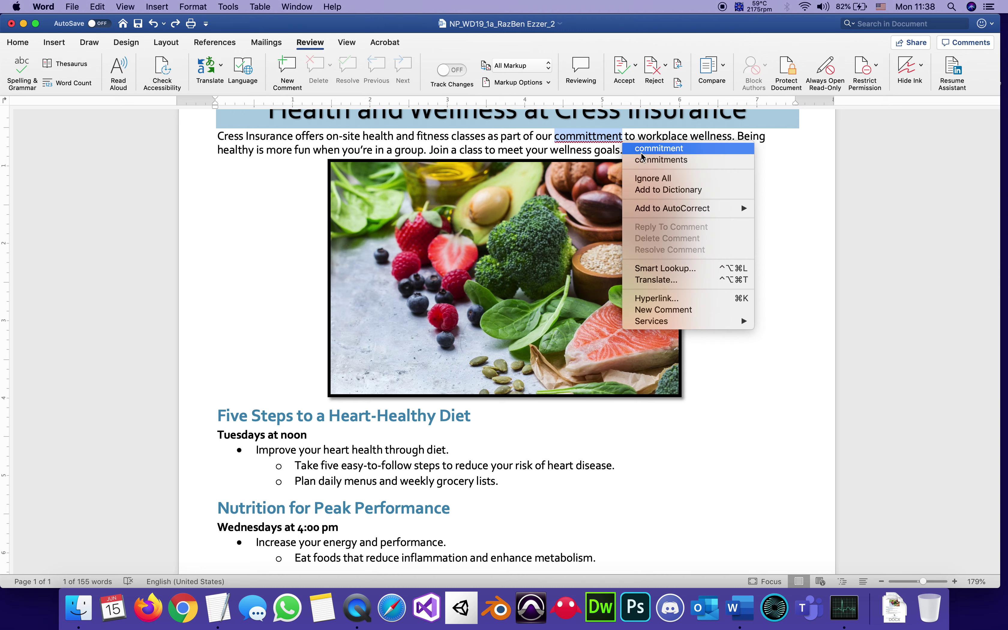
pyautogui.click(631, 149)
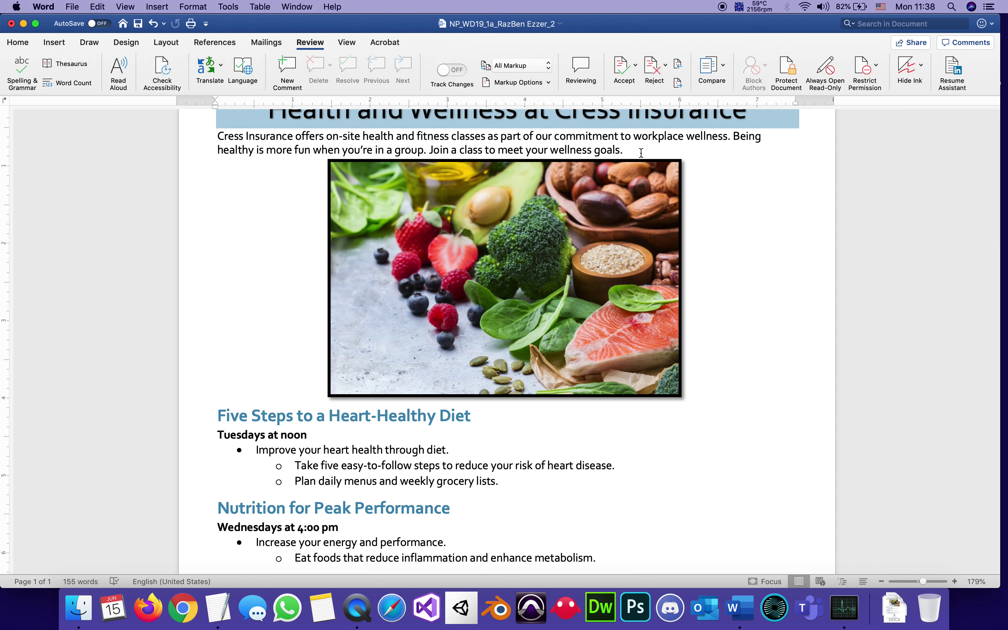
# Save the flyer and highlight step 16 yellow in Instructions_NP_WD19_1a.
pyautogui.click(138, 23)
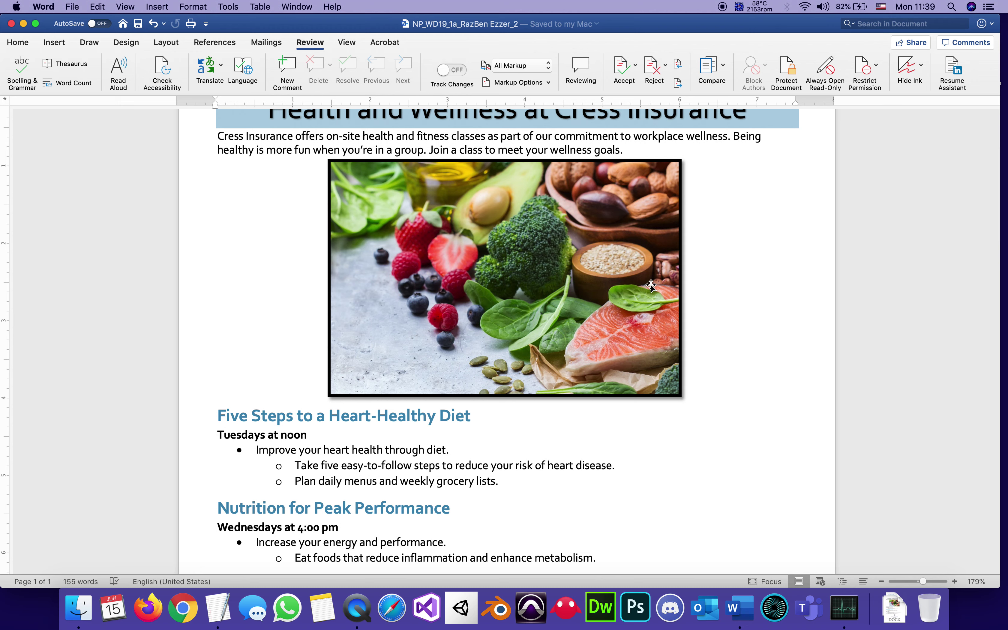
pyautogui.click(296, 7)
pyautogui.click(310, 119)
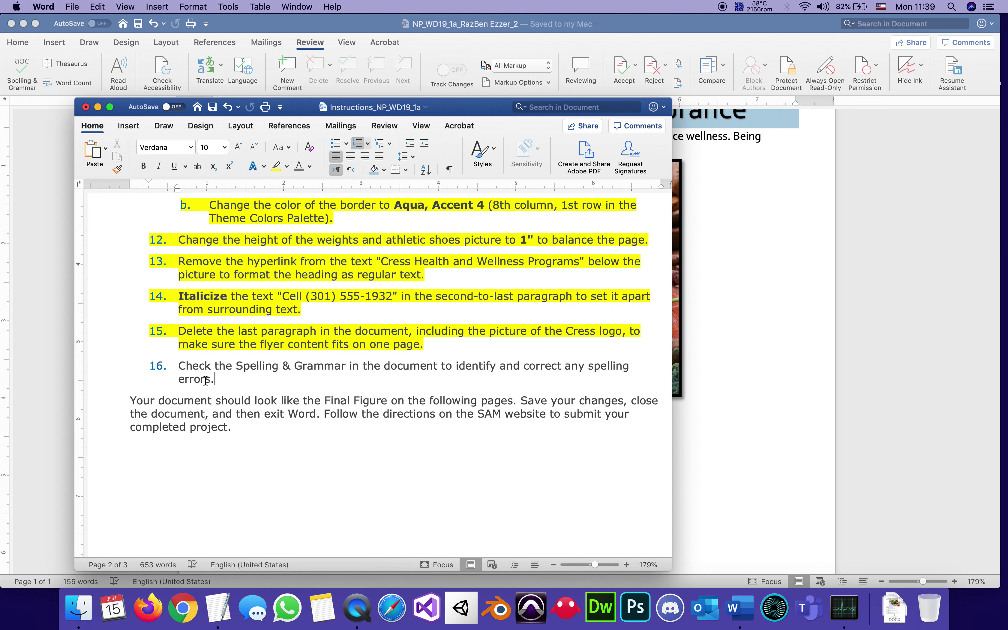
pyautogui.moveTo(220, 380); pyautogui.dragTo(171, 366)
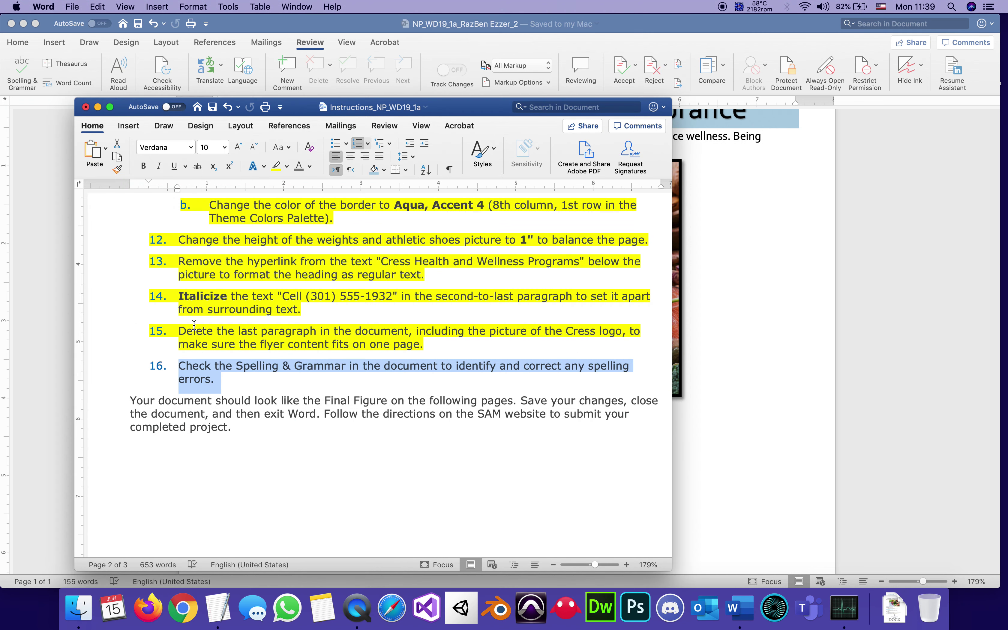
pyautogui.click(278, 167)
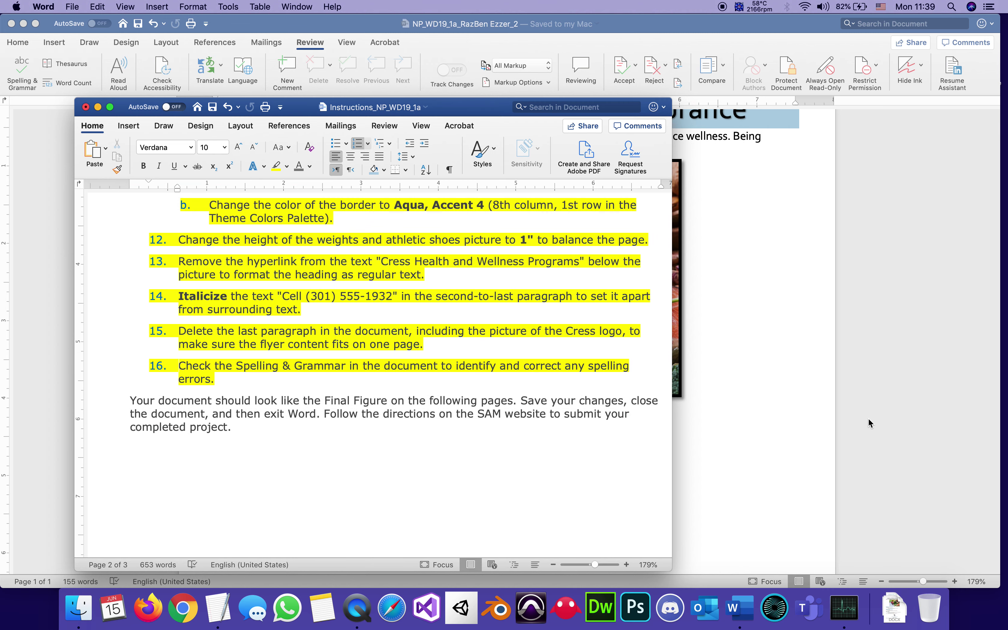
pyautogui.click(878, 403)
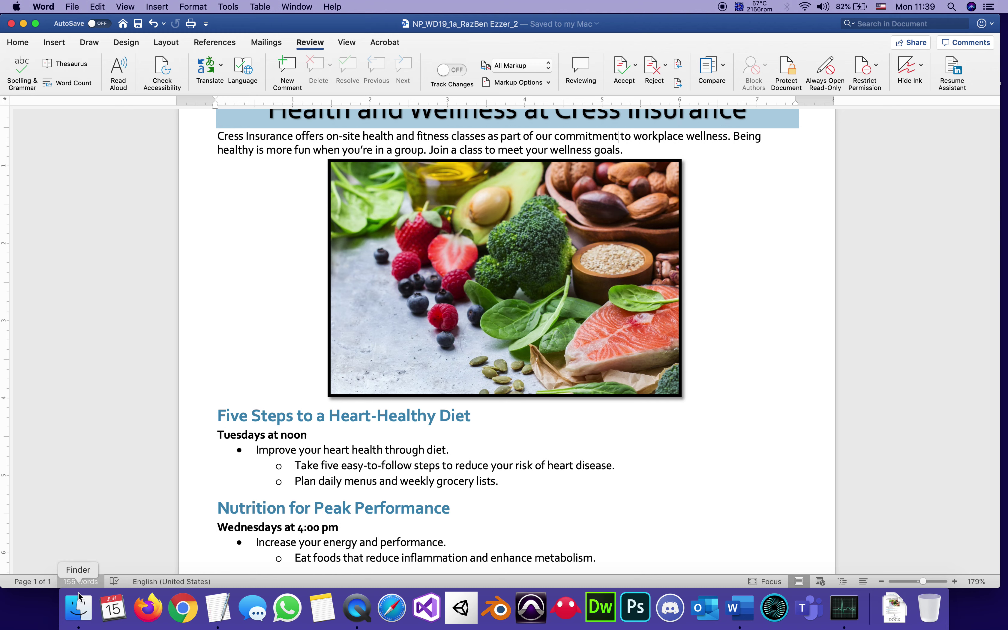
# Switch to Finder and show the Downloads folder containing the saved flyer.
pyautogui.click(79, 617)
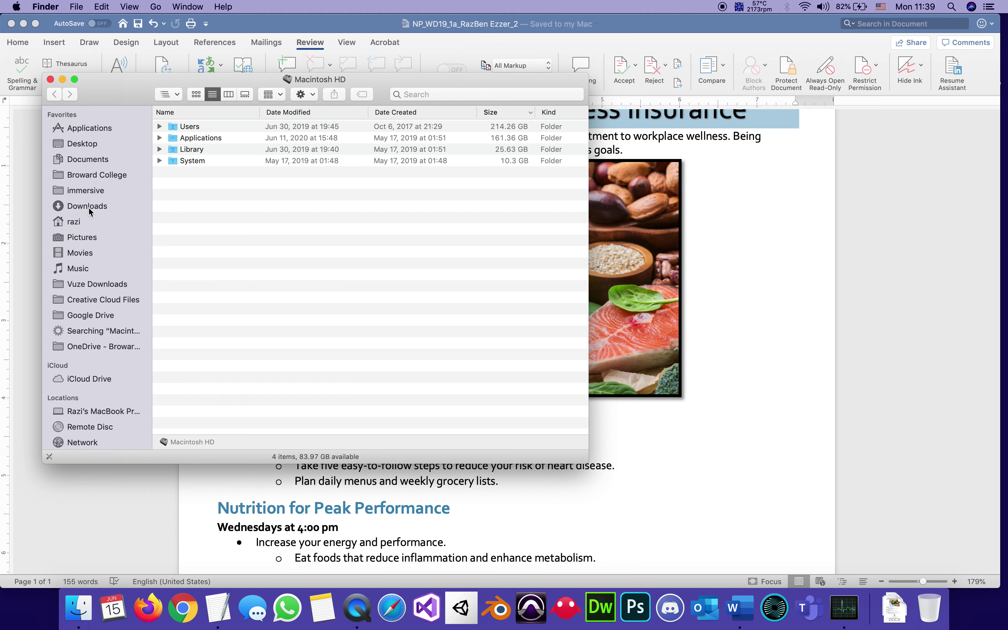
pyautogui.click(88, 208)
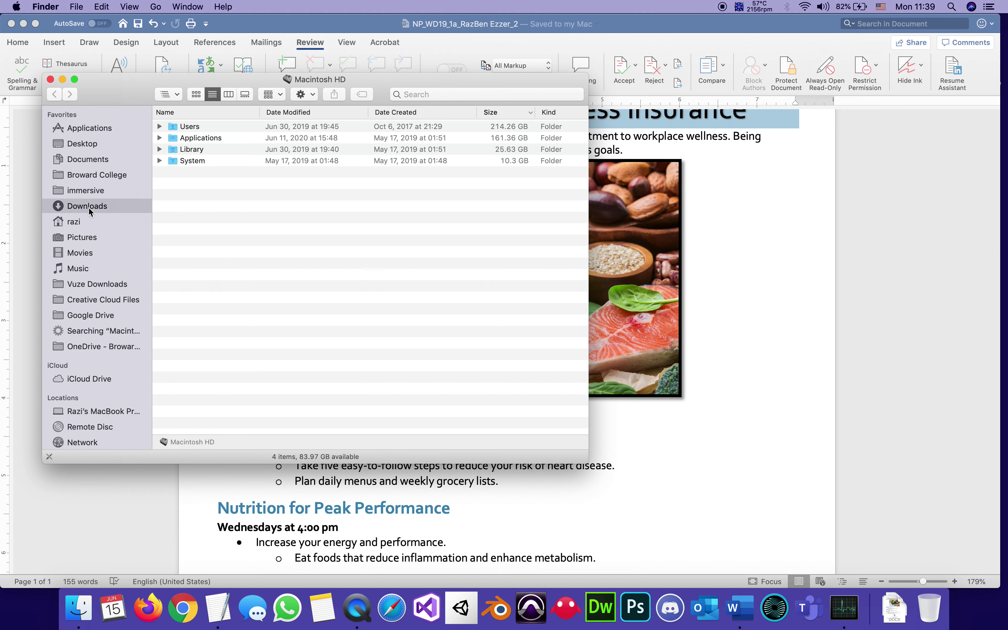